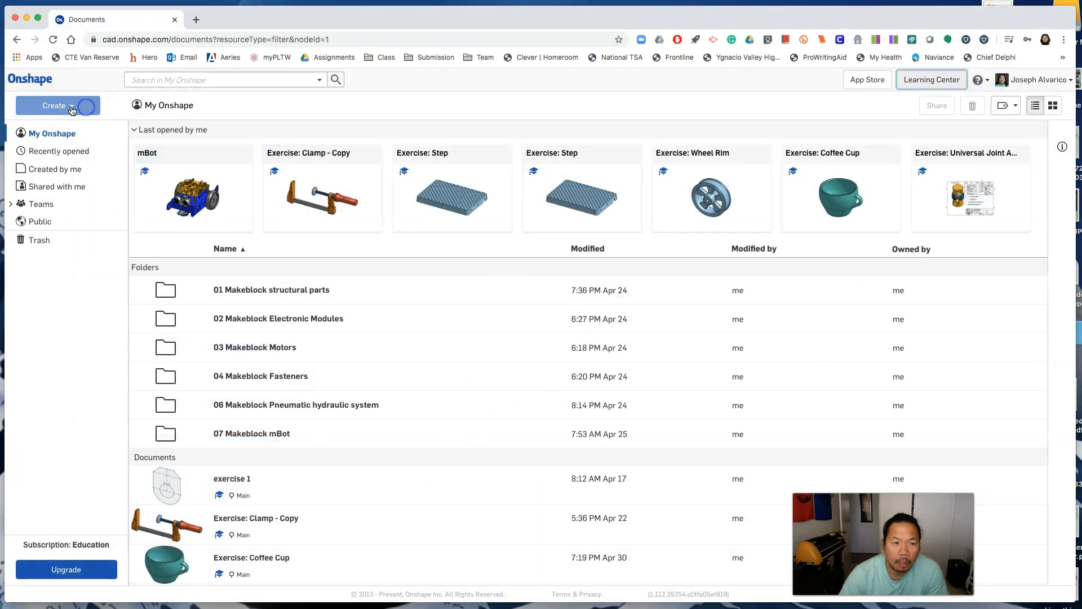
- Create a new document named "Exercise: Loft"
{"action": "left_click", "coordinate": [72, 106]}
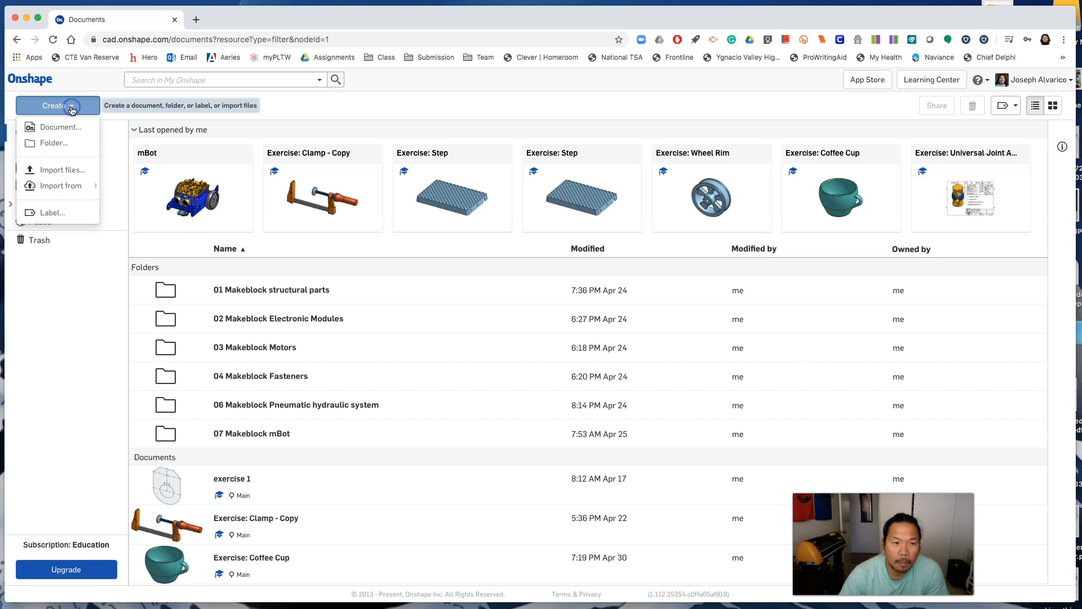
{"action": "left_click", "coordinate": [69, 127]}
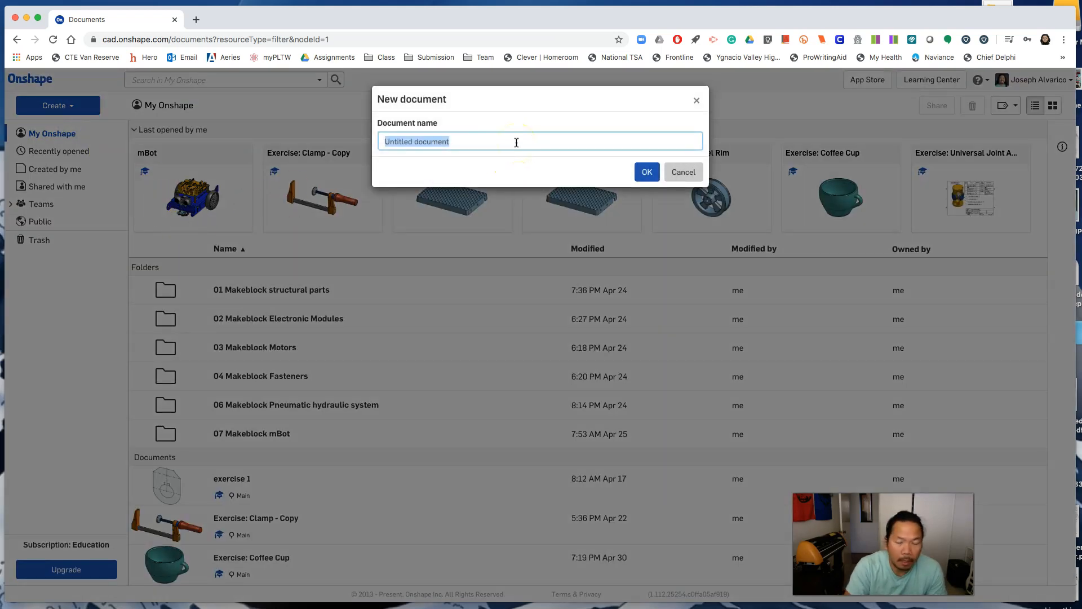
{"action": "type", "text": "Exe"}
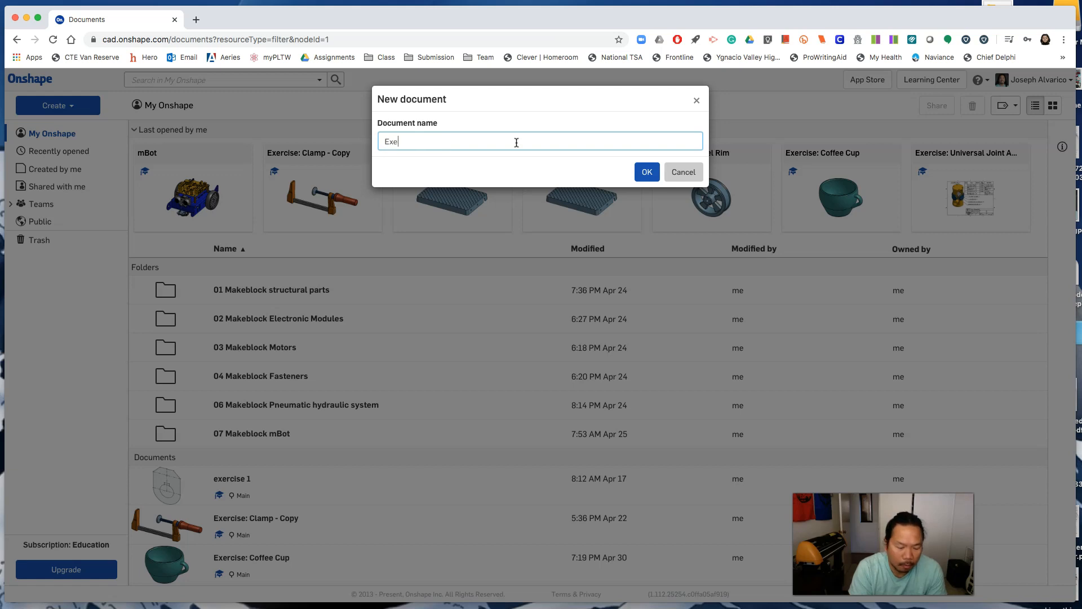
{"action": "type", "text": "rcise: Loft"}
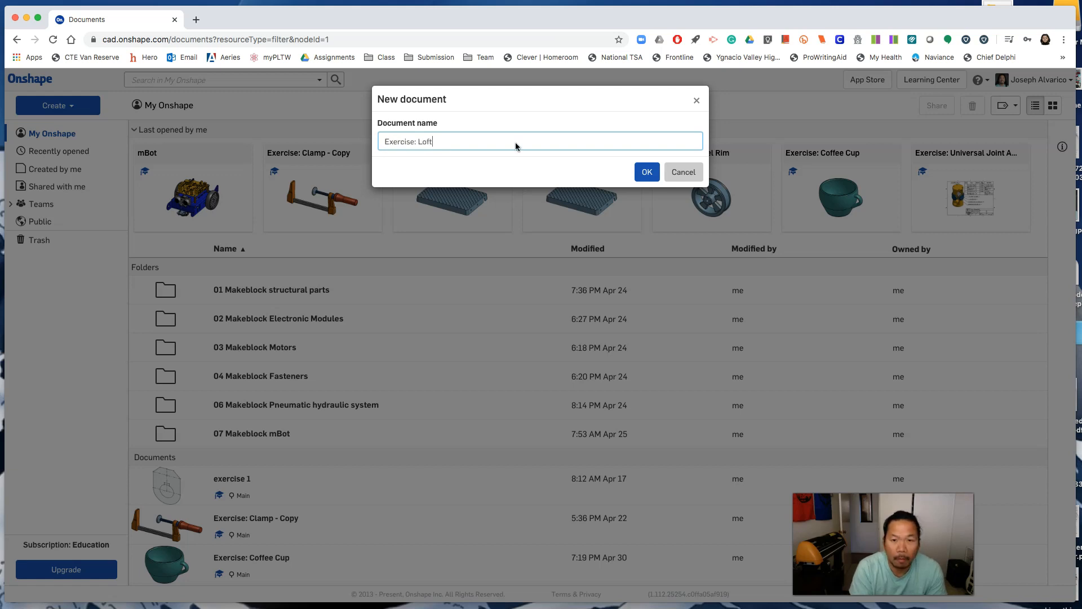
{"action": "key", "text": "Return"}
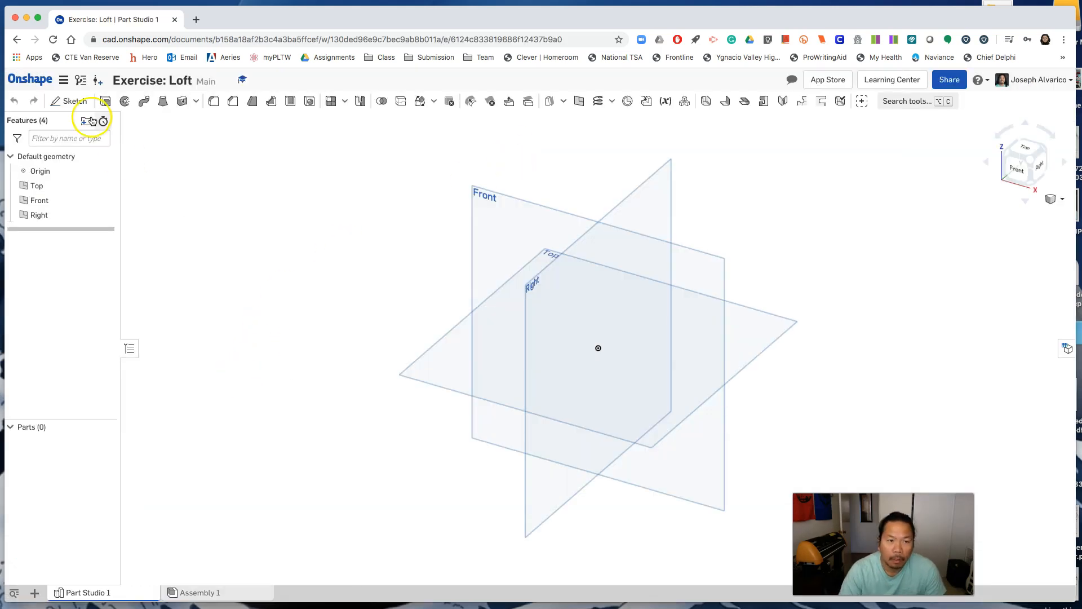
- Set the workspace's default length unit to millimeter and its default mass unit to kilogram
{"action": "left_click", "coordinate": [64, 80]}
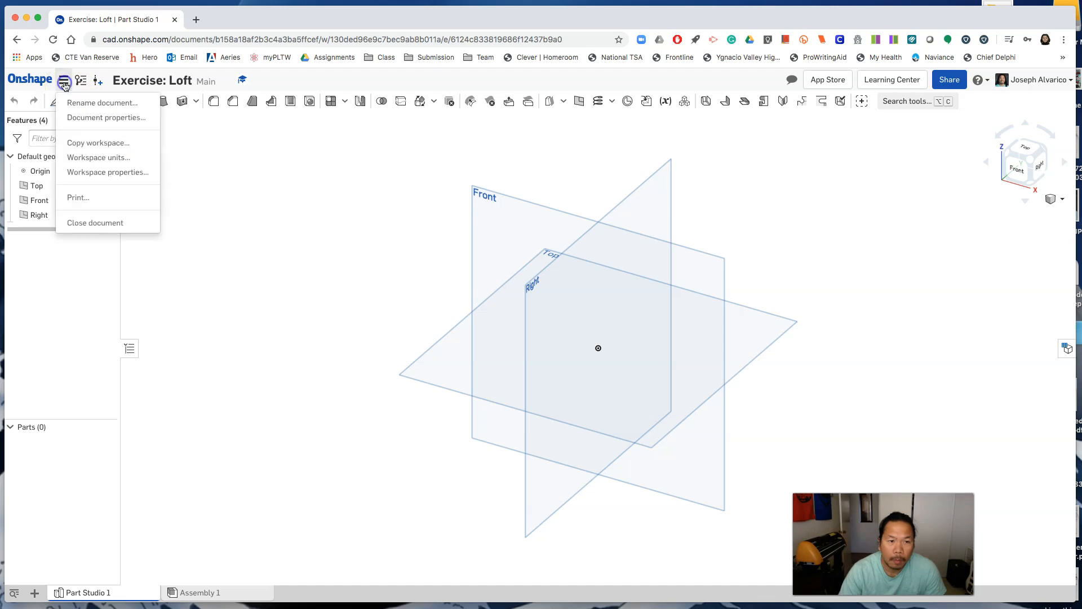
{"action": "left_click", "coordinate": [93, 160]}
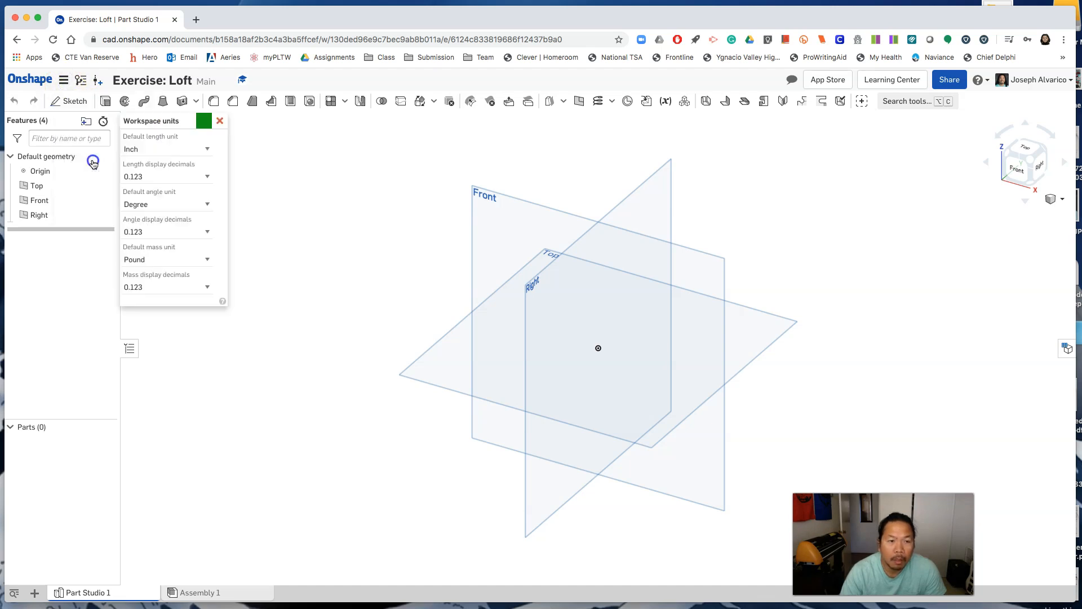
{"action": "left_click", "coordinate": [209, 149]}
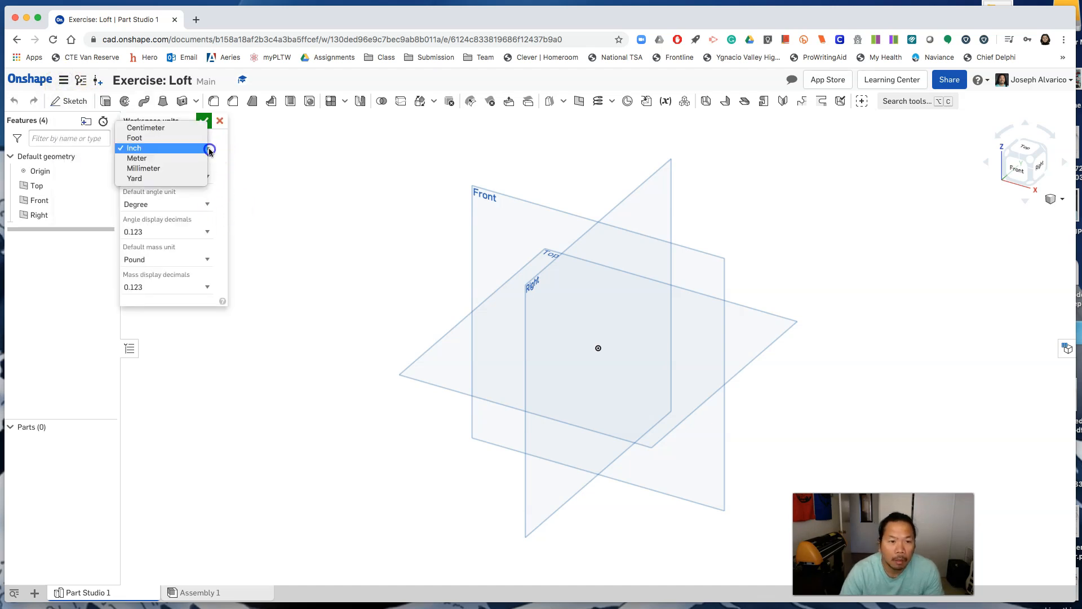
{"action": "left_click", "coordinate": [160, 168]}
{"action": "left_click", "coordinate": [204, 259]}
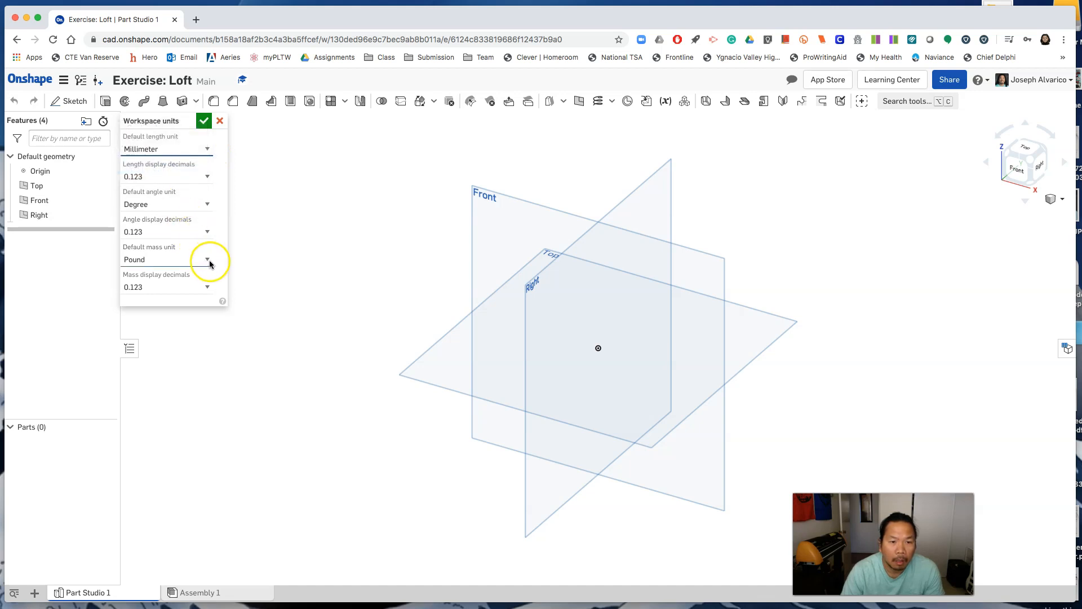
{"action": "left_click", "coordinate": [180, 238]}
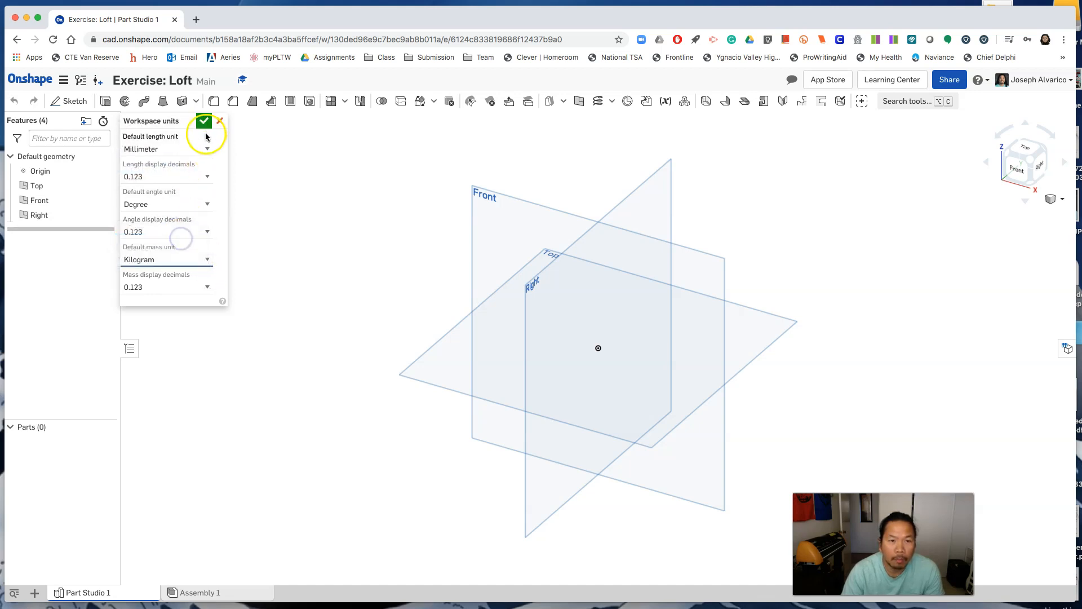
{"action": "left_click", "coordinate": [203, 121]}
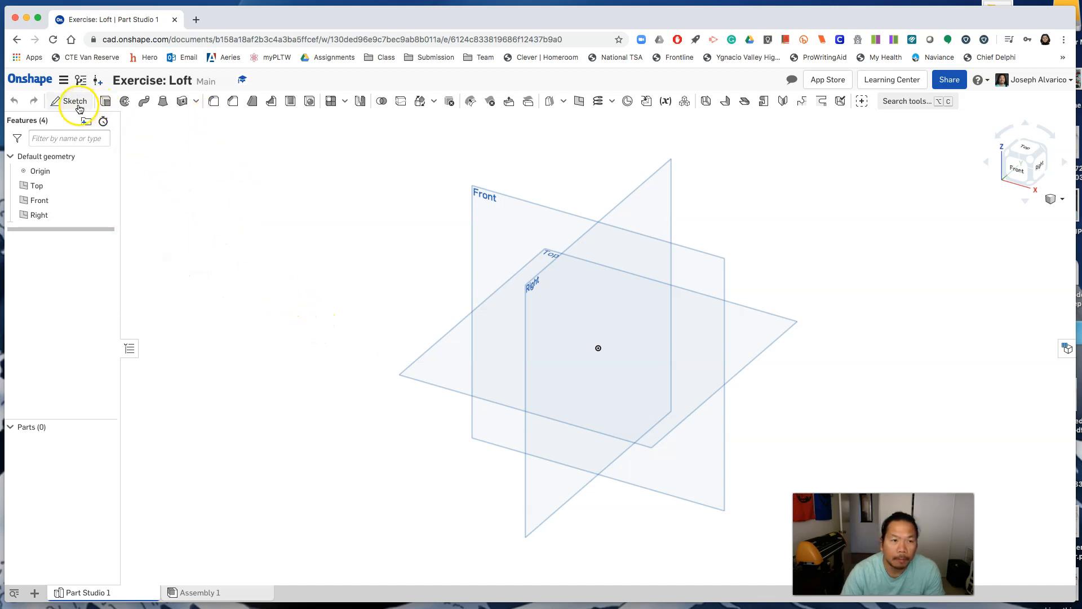
- Start a sketch on the Top plane, view it normal to the sketch plane, and hide all default planes
{"action": "left_click", "coordinate": [72, 101]}
{"action": "left_click", "coordinate": [451, 361]}
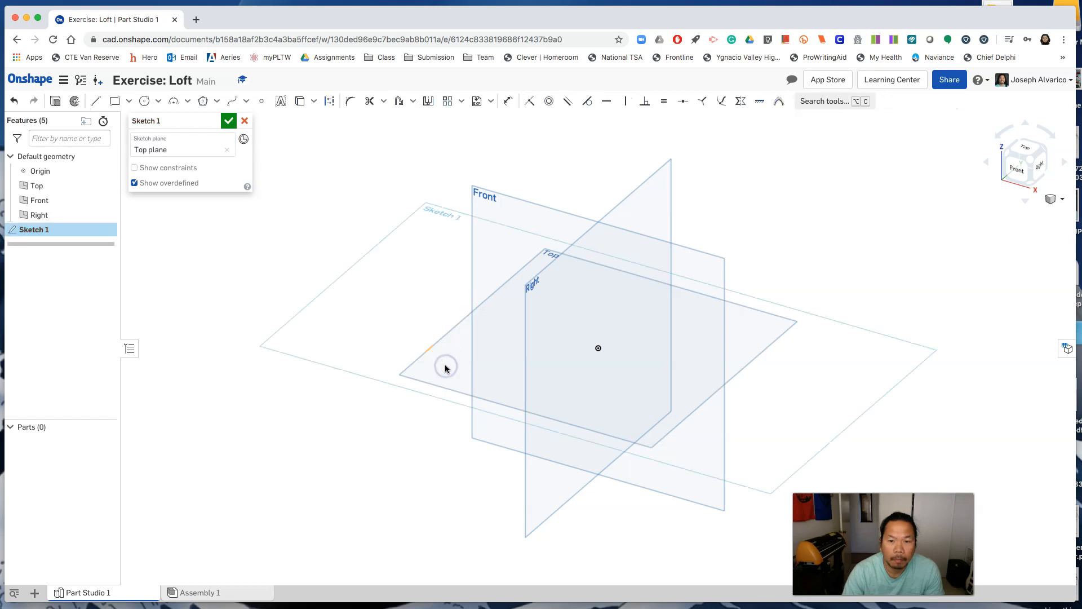
{"action": "right_click", "coordinate": [443, 368]}
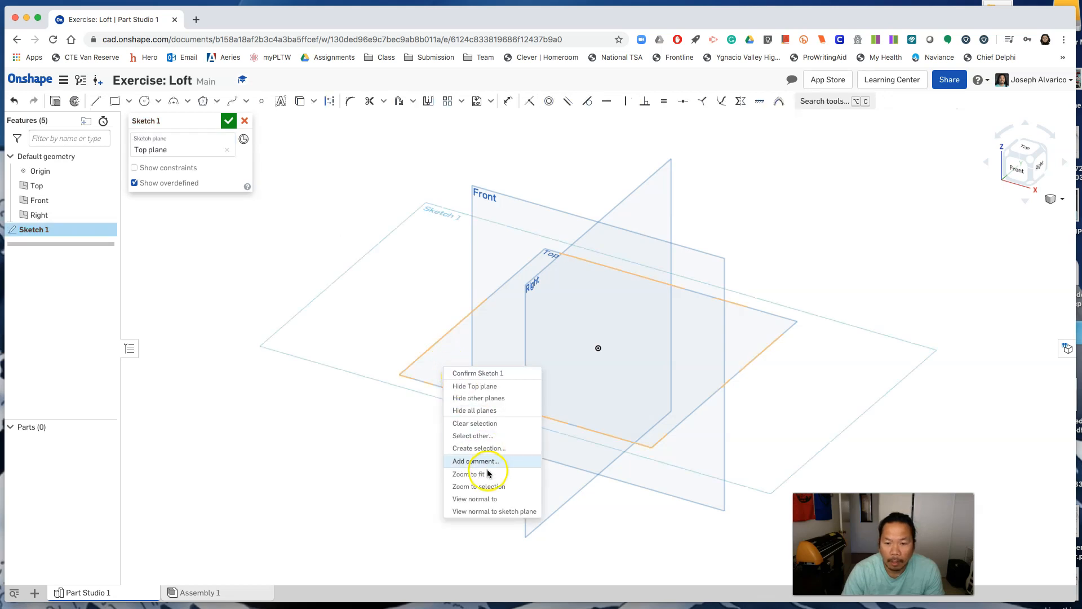
{"action": "left_click", "coordinate": [485, 511]}
{"action": "right_click", "coordinate": [503, 425]}
{"action": "left_click", "coordinate": [558, 471]}
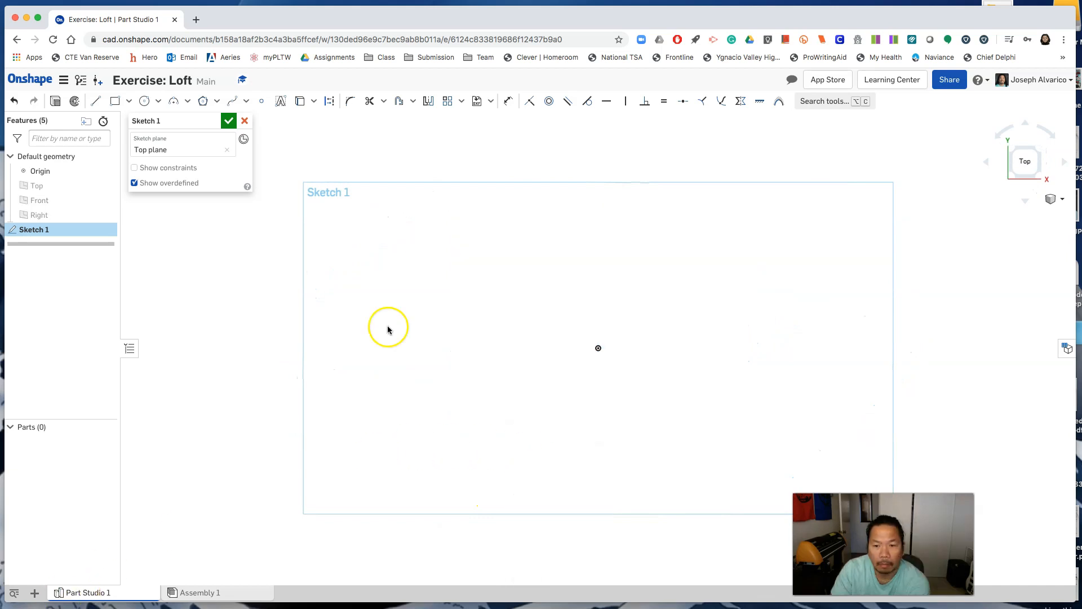
- Sketch a center point rectangle about 148 mm wide and 67 mm high, centered on the origin
{"action": "left_click", "coordinate": [130, 101]}
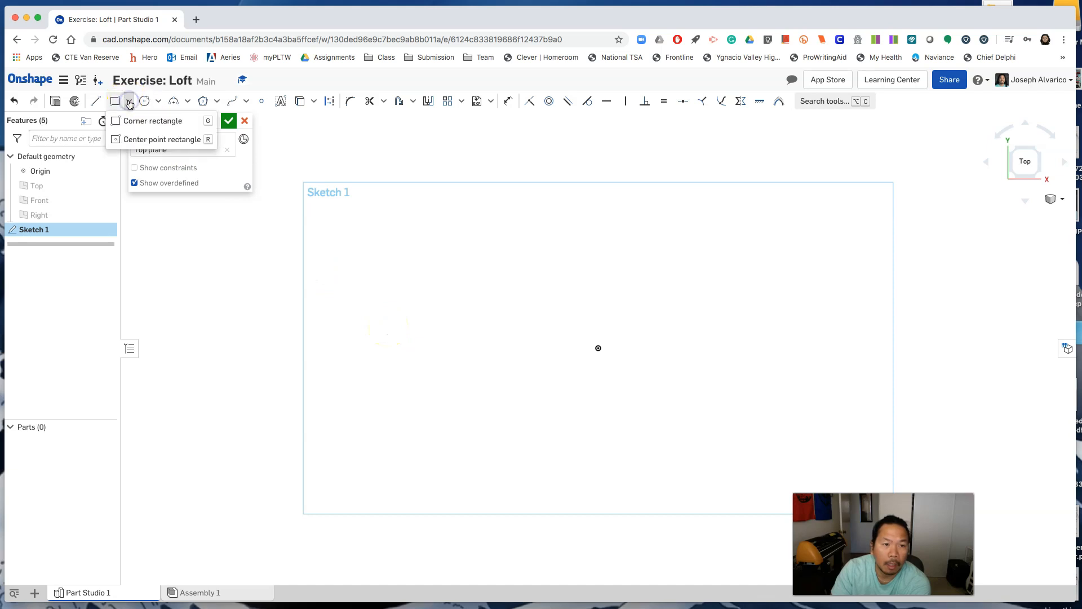
{"action": "left_click", "coordinate": [136, 140]}
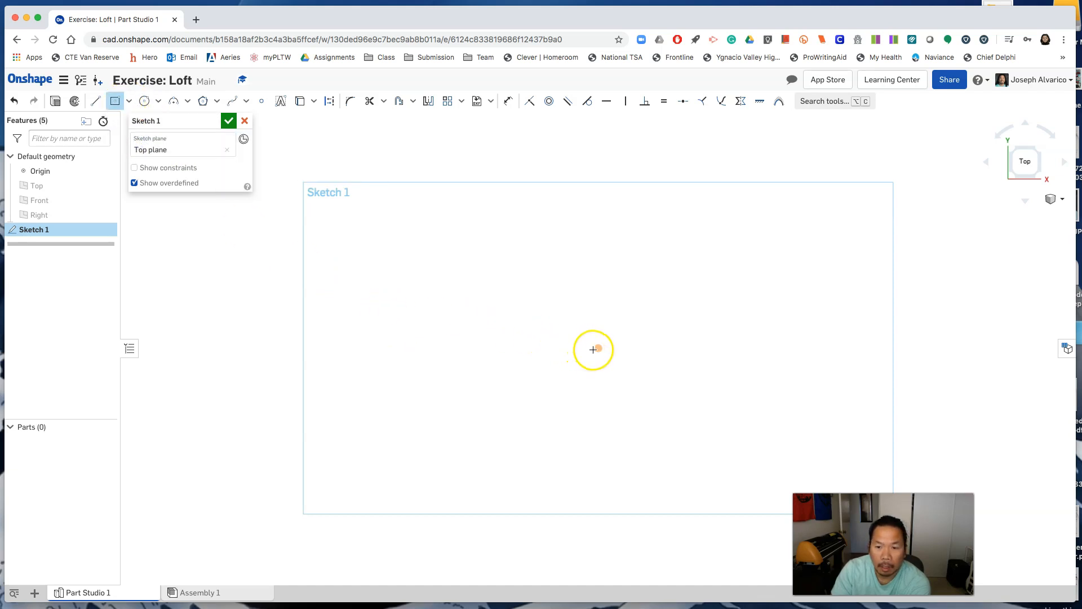
{"action": "left_click", "coordinate": [598, 350]}
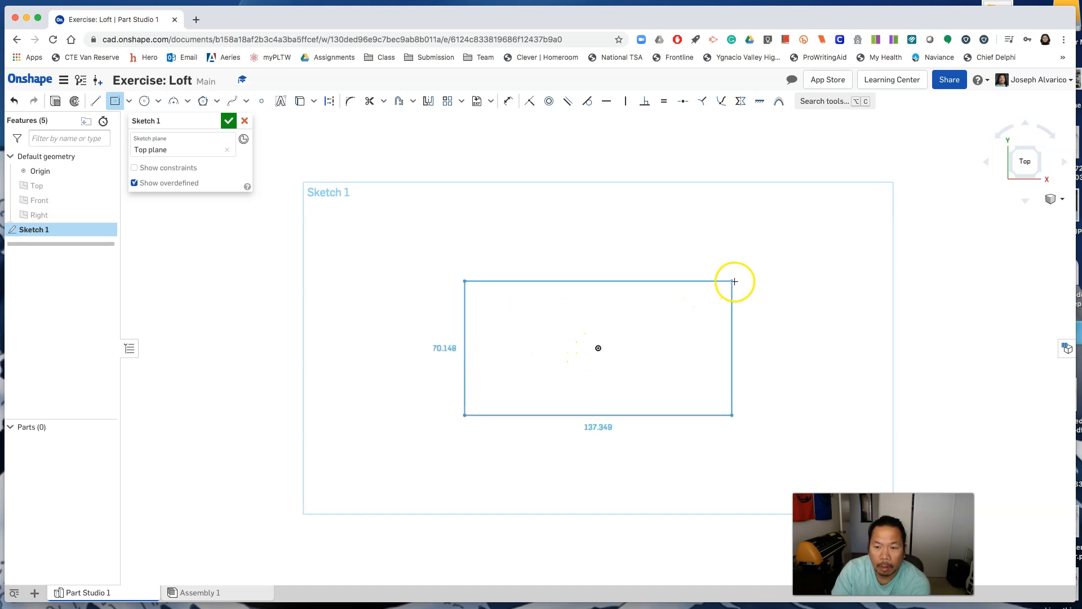
{"action": "left_click", "coordinate": [739, 285]}
- Add outward-bulging 3 point arcs joining the end corners of the rectangle's upper and lower edges
{"action": "left_click", "coordinate": [187, 101]}
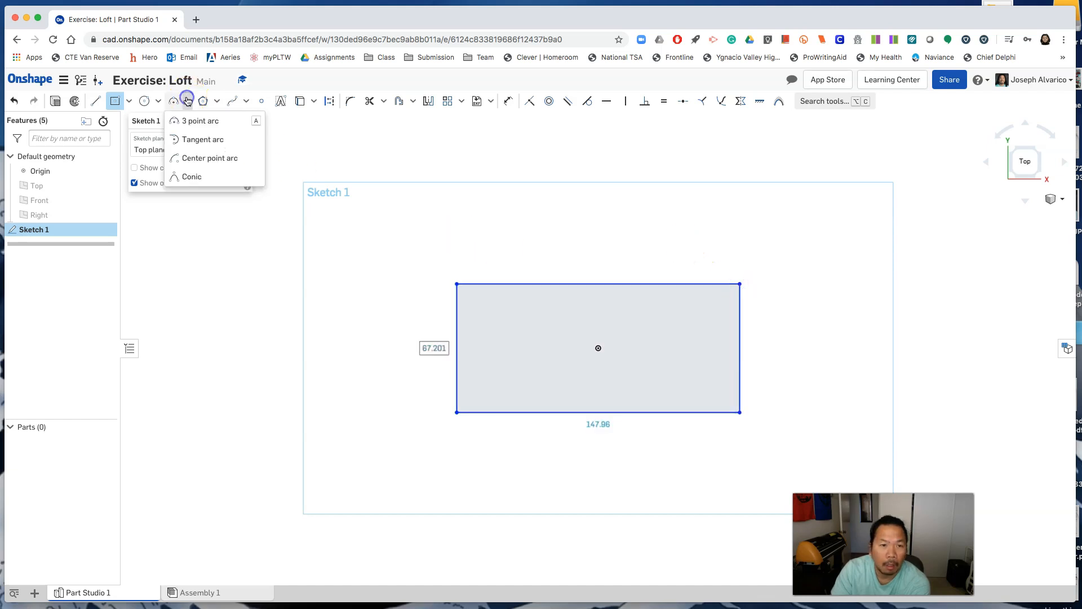
{"action": "left_click", "coordinate": [192, 121]}
{"action": "left_click", "coordinate": [456, 283]}
{"action": "left_click", "coordinate": [740, 284]}
{"action": "left_click", "coordinate": [601, 255]}
{"action": "left_click", "coordinate": [457, 412]}
{"action": "left_click", "coordinate": [740, 412]}
{"action": "left_click", "coordinate": [611, 434]}
{"action": "right_click", "coordinate": [398, 352]}
{"action": "left_click", "coordinate": [421, 319]}
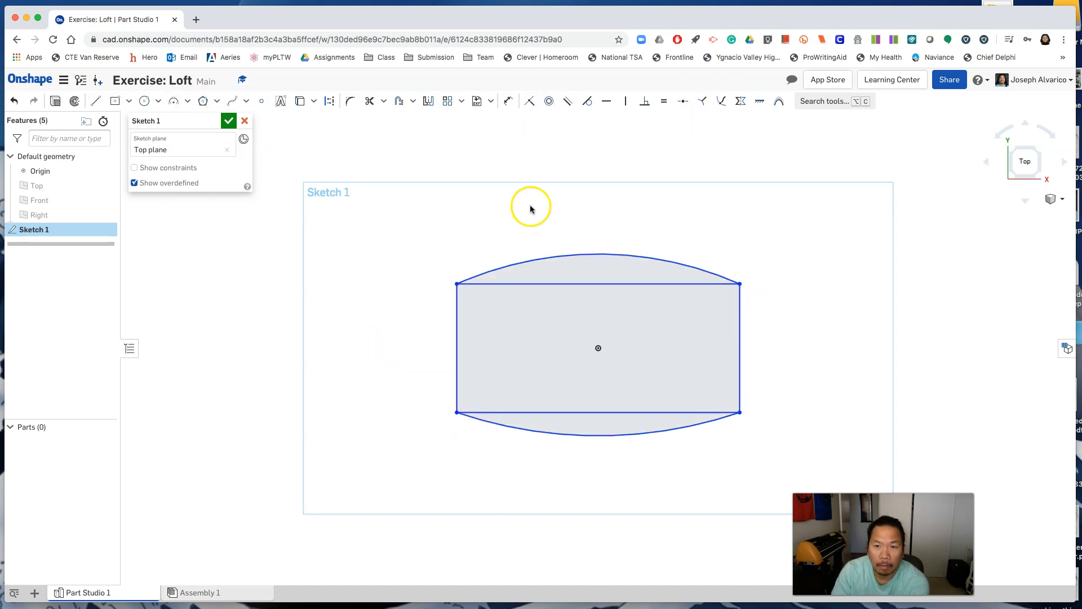
- Convert the rectangle's upper and lower horizontal lines to construction geometry
{"action": "left_click", "coordinate": [549, 285]}
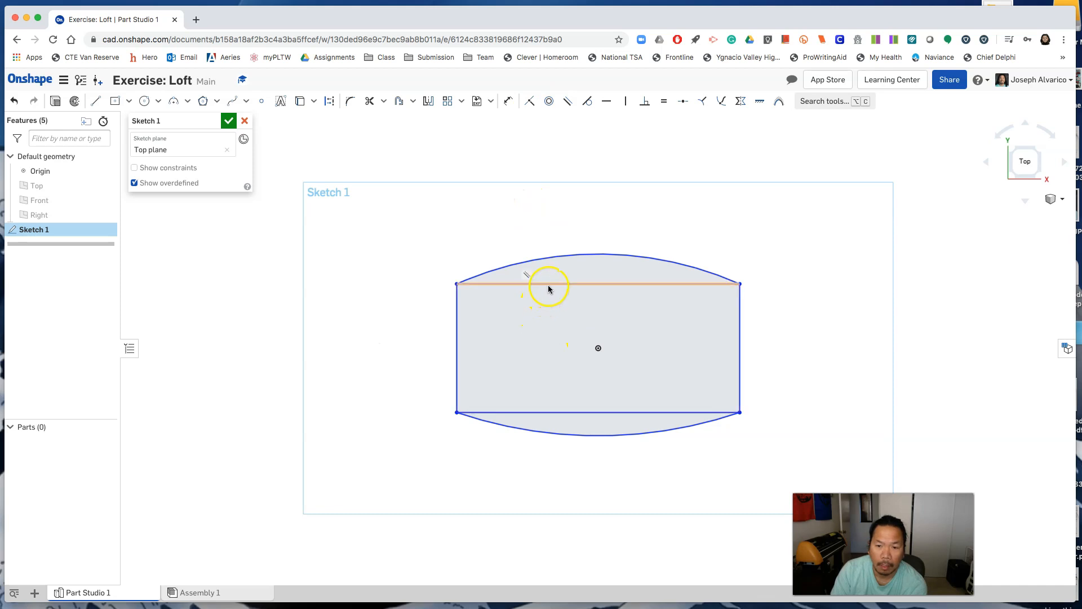
{"action": "left_click", "coordinate": [553, 414]}
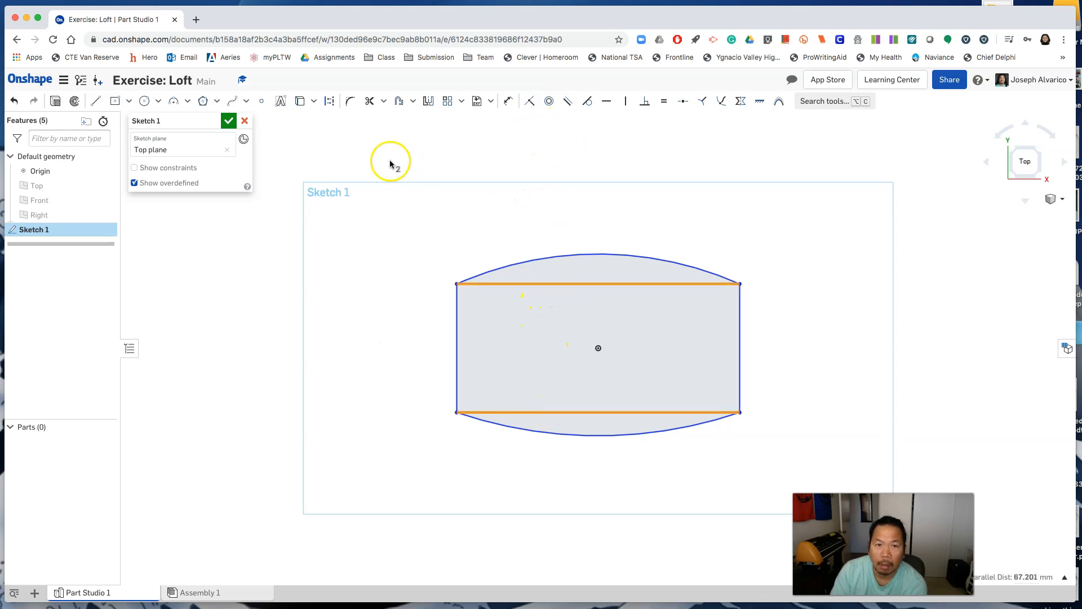
{"action": "left_click", "coordinate": [330, 103]}
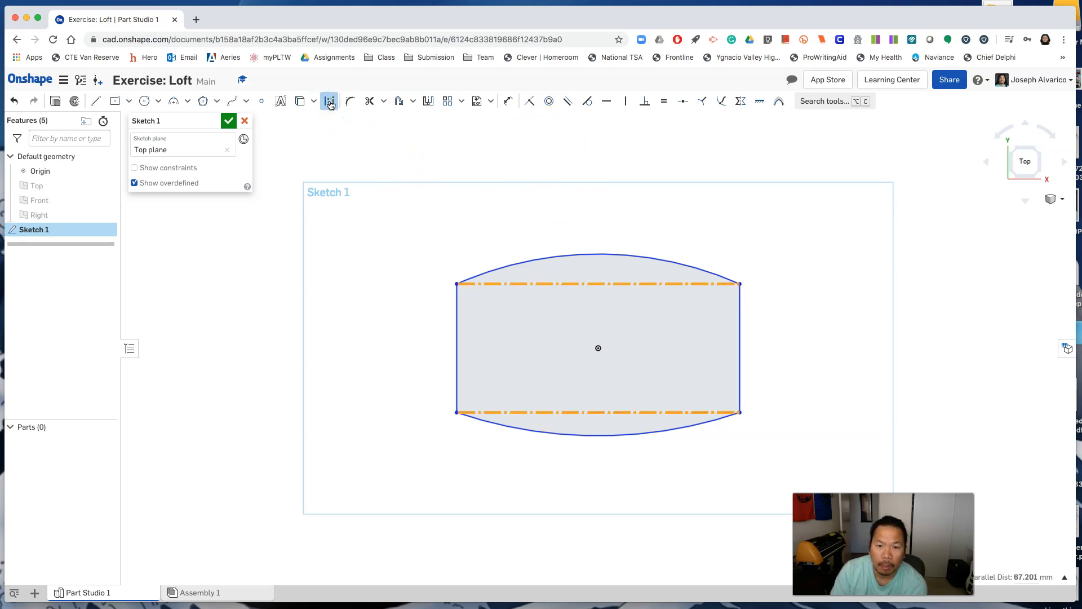
{"action": "left_click", "coordinate": [370, 273]}
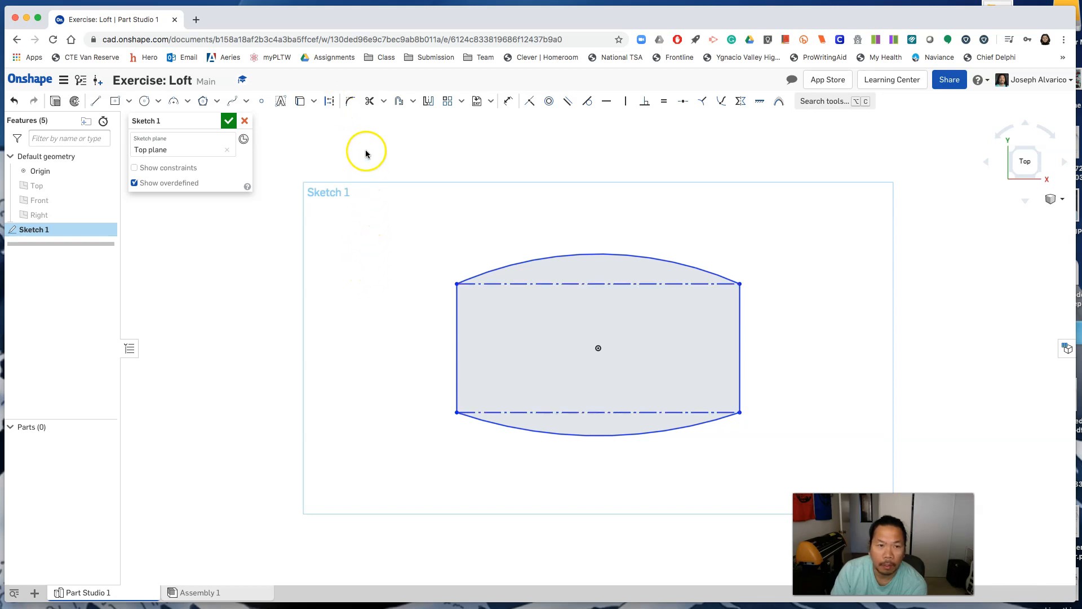
- Fillet all four corners of the profile with an 8.5 mm radius and place the radius dimension outside the outline
{"action": "left_click", "coordinate": [350, 101]}
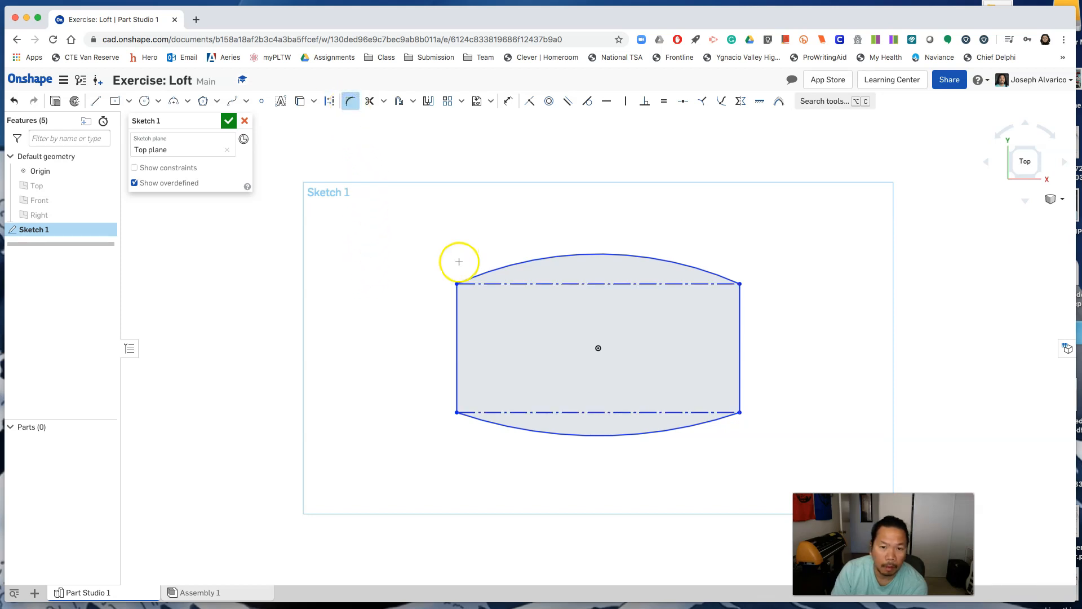
{"action": "left_click", "coordinate": [457, 284]}
{"action": "left_click", "coordinate": [740, 283]}
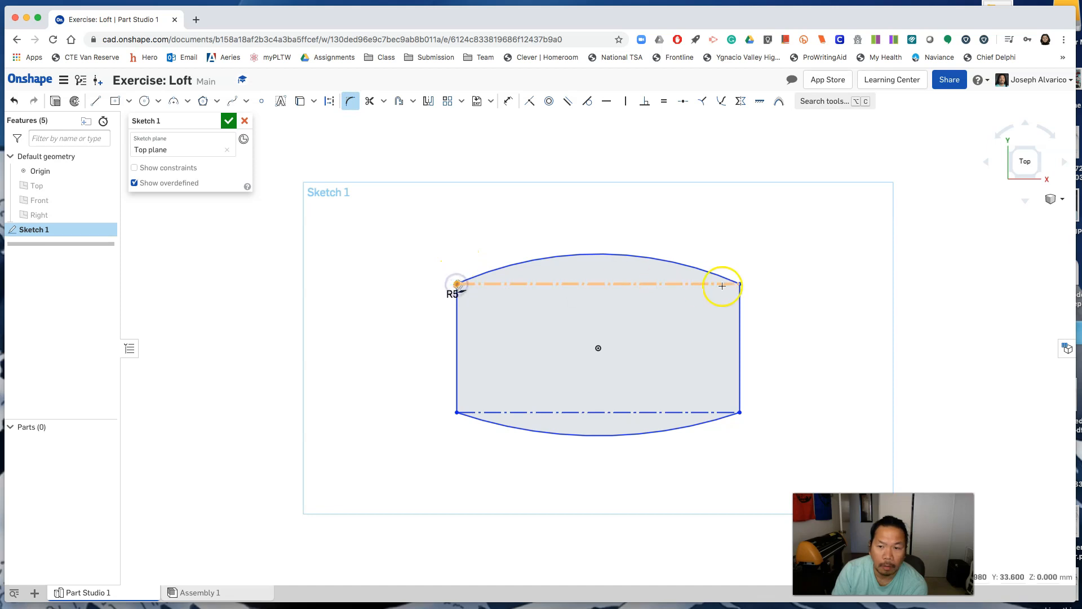
{"action": "left_click", "coordinate": [740, 412]}
{"action": "left_click", "coordinate": [458, 412]}
{"action": "left_click", "coordinate": [451, 302]}
{"action": "double_click", "coordinate": [451, 298]}
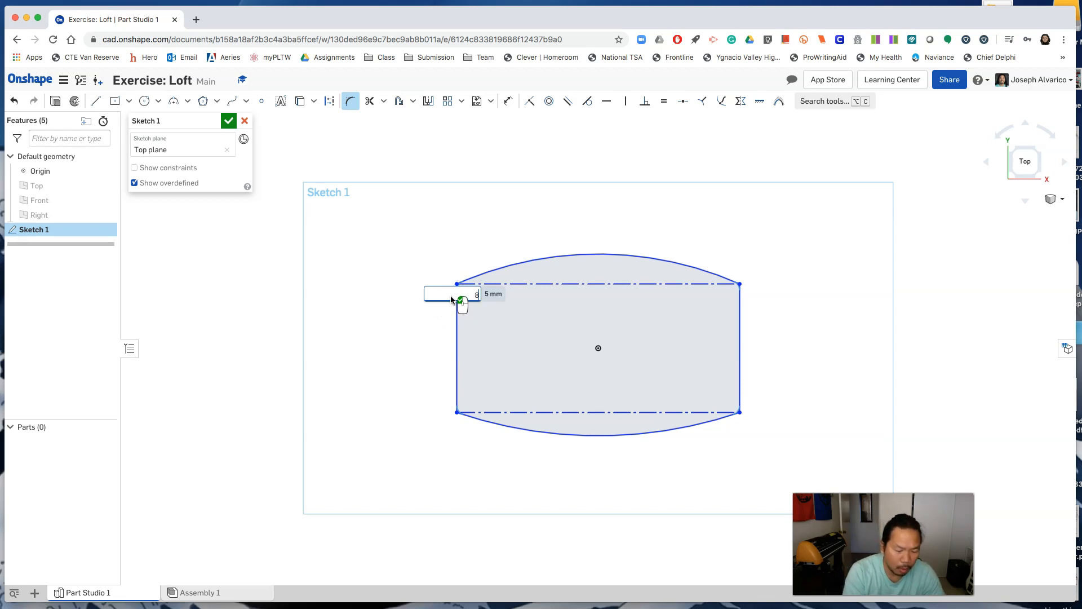
{"action": "key", "text": "Return"}
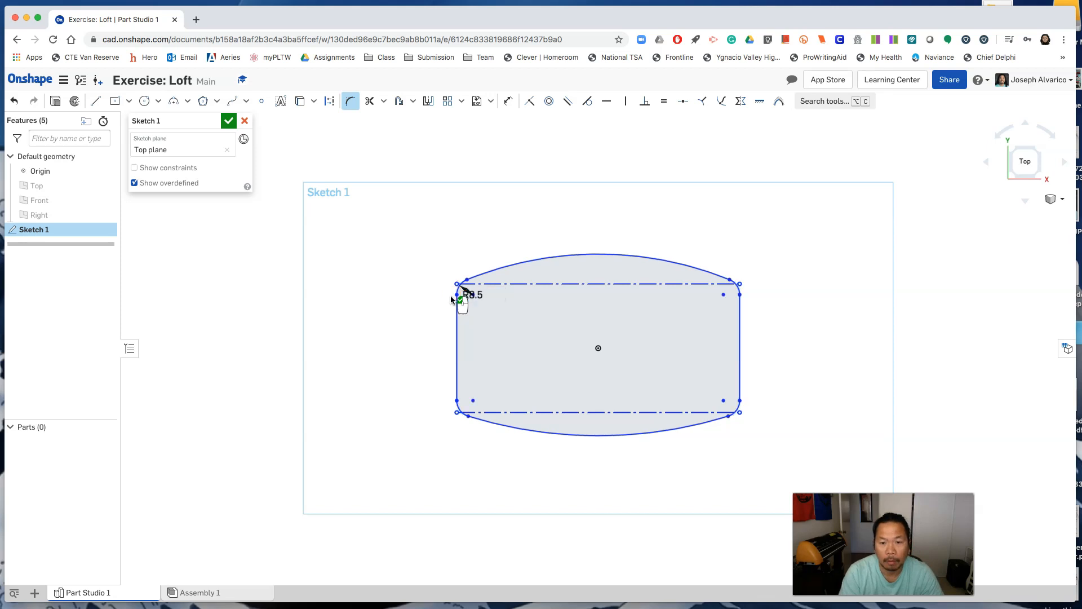
{"action": "left_click", "coordinate": [420, 365]}
{"action": "left_click_drag", "start_coordinate": [475, 297], "coordinate": [432, 266]}
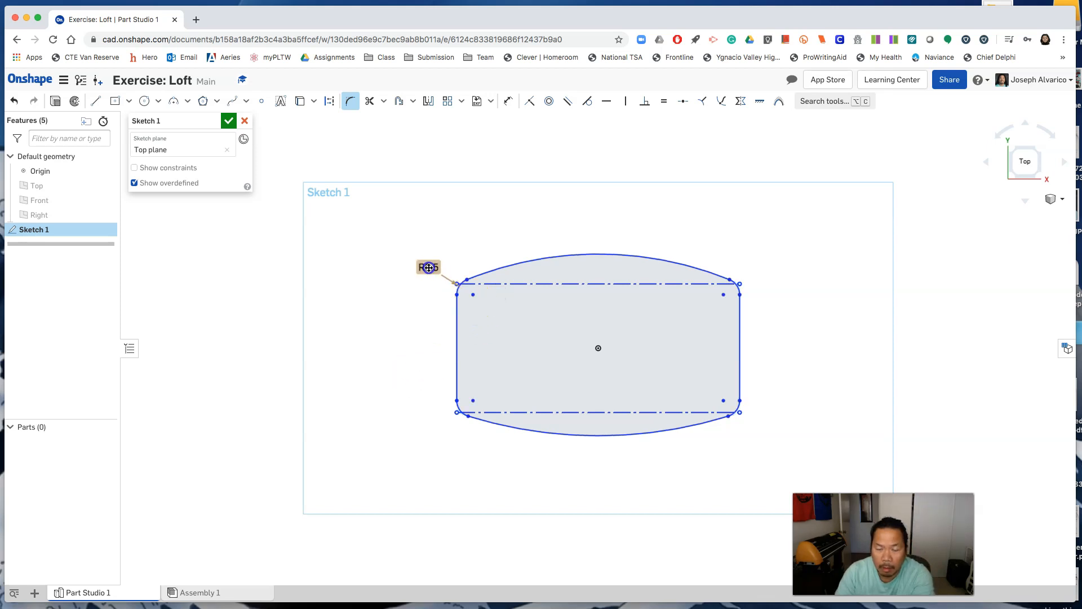
{"action": "key", "text": "Escape"}
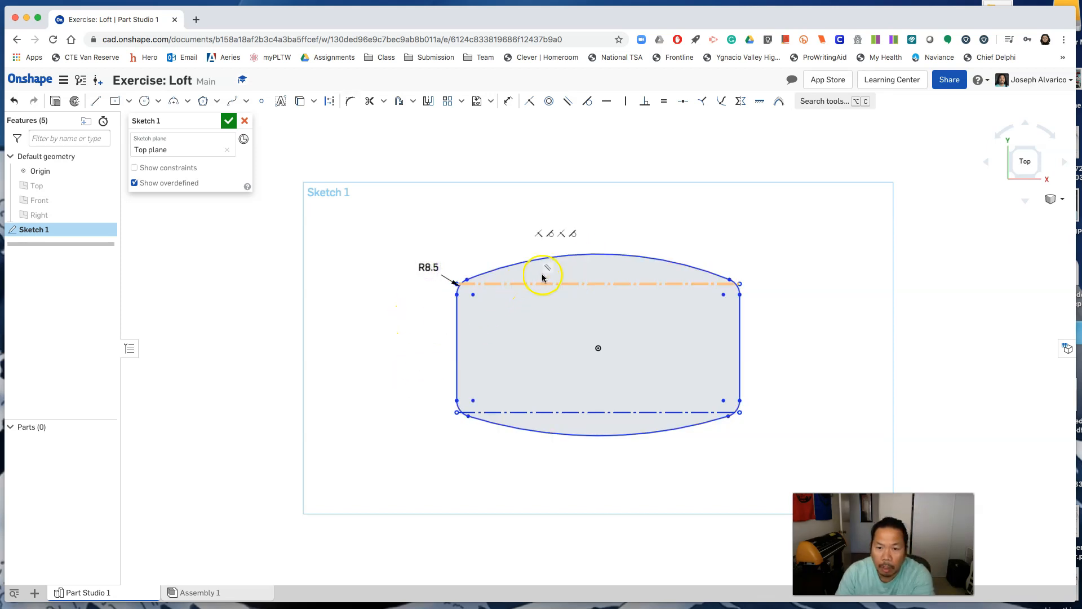
- Apply an equal constraint to the upper and lower arcs
{"action": "left_click", "coordinate": [583, 257]}
{"action": "left_click", "coordinate": [587, 437]}
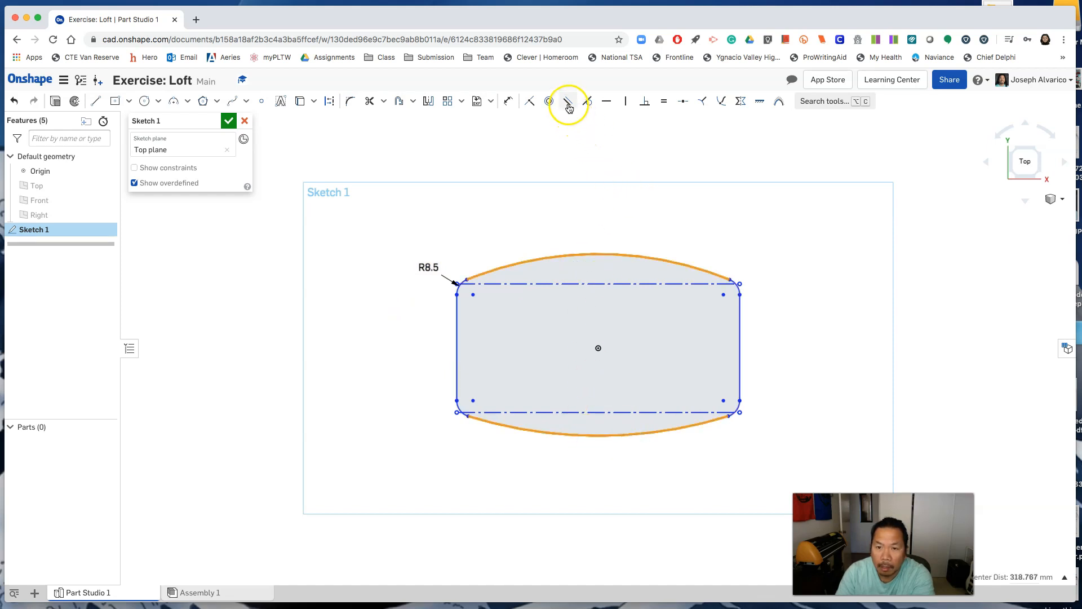
{"action": "left_click", "coordinate": [663, 105]}
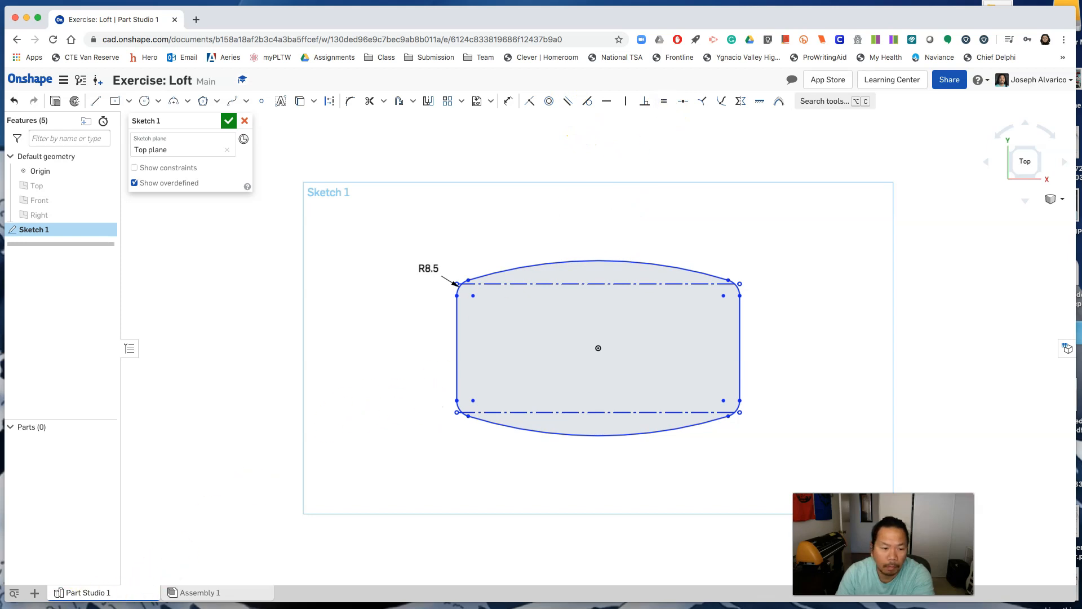
- Dimension the profile 100 mm wide between its vertical sides and 40 mm high between the two construction lines
{"action": "left_click", "coordinate": [509, 105]}
{"action": "scroll", "coordinate": [602, 370], "scroll_direction": "up", "scroll_amount": 2}
{"action": "left_click", "coordinate": [398, 353]}
{"action": "left_click", "coordinate": [797, 353]}
{"action": "left_click", "coordinate": [569, 177]}
{"action": "type", "text": "100"}
{"action": "key", "text": "Return"}
{"action": "left_click", "coordinate": [564, 247]}
{"action": "left_click", "coordinate": [556, 428]}
{"action": "left_click", "coordinate": [411, 336]}
{"action": "type", "text": "40"}
{"action": "key", "text": "Return"}
- Dimension the lower arc with a 200 mm radius
{"action": "left_click", "coordinate": [629, 410]}
{"action": "left_click", "coordinate": [597, 457]}
{"action": "type", "text": "200"}
{"action": "key", "text": "Return"}
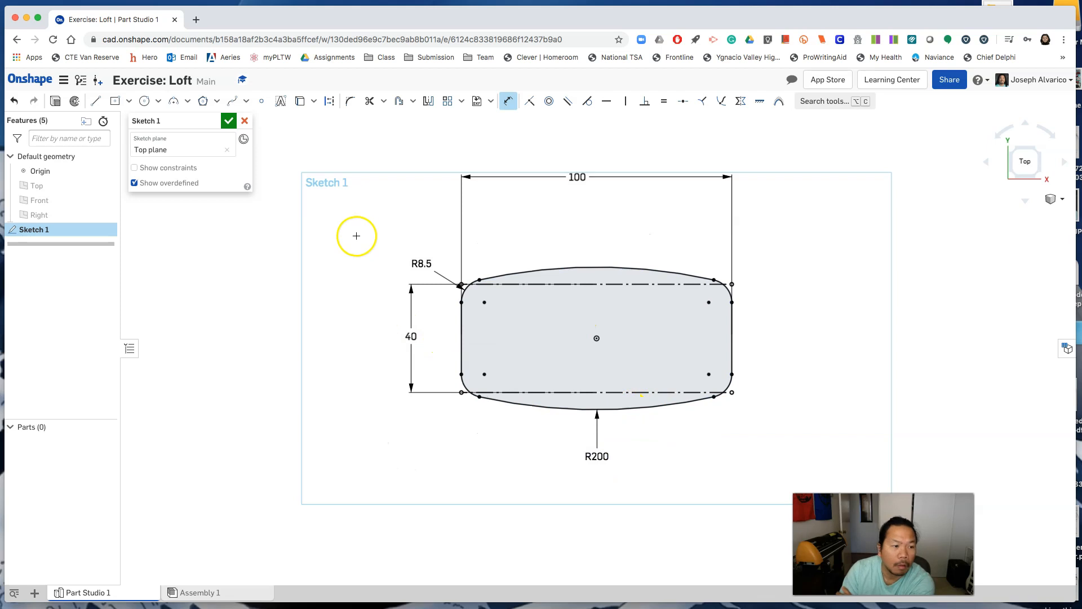
- Rename the sketch "Bottom Profile" and finish it
{"action": "left_click", "coordinate": [212, 122]}
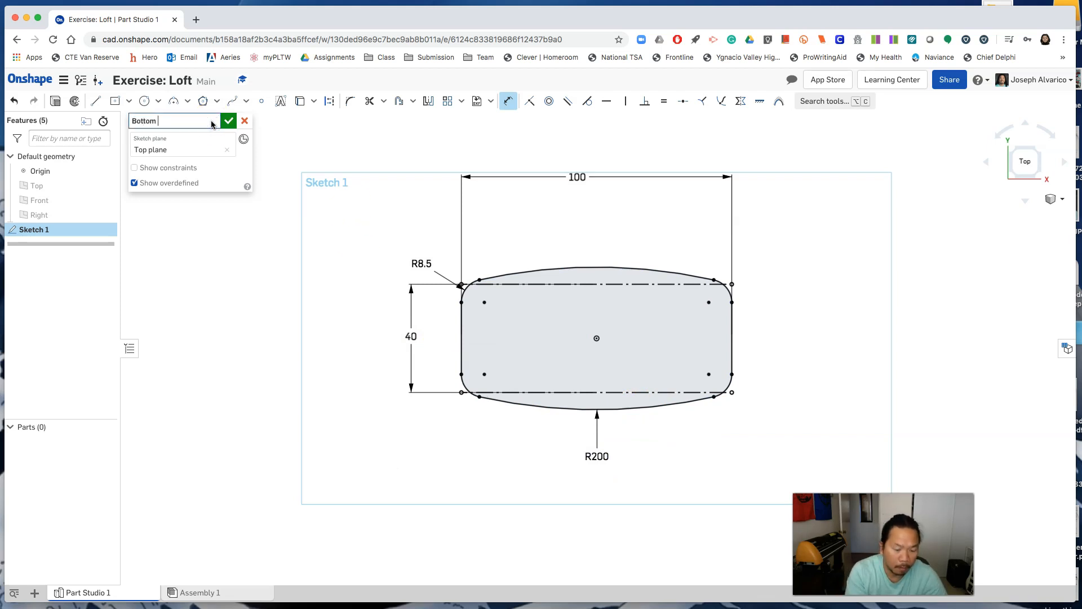
{"action": "type", "text": "Bottom Profile"}
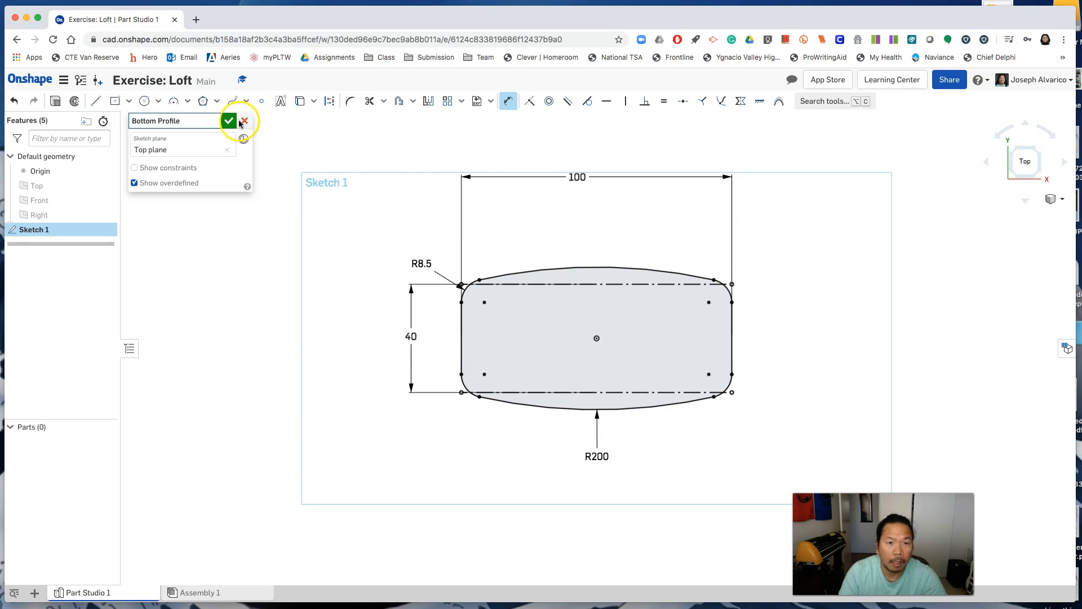
{"action": "left_click", "coordinate": [228, 121]}
- Show the Top plane together with the bottom profile in an isometric view
{"action": "left_click", "coordinate": [1063, 203]}
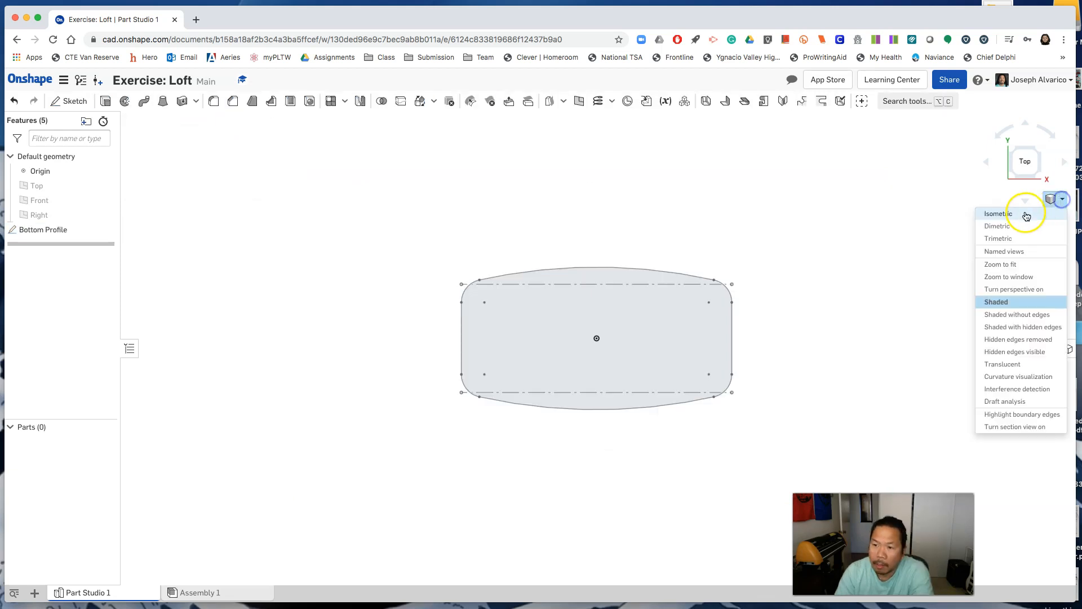
{"action": "left_click", "coordinate": [1026, 213]}
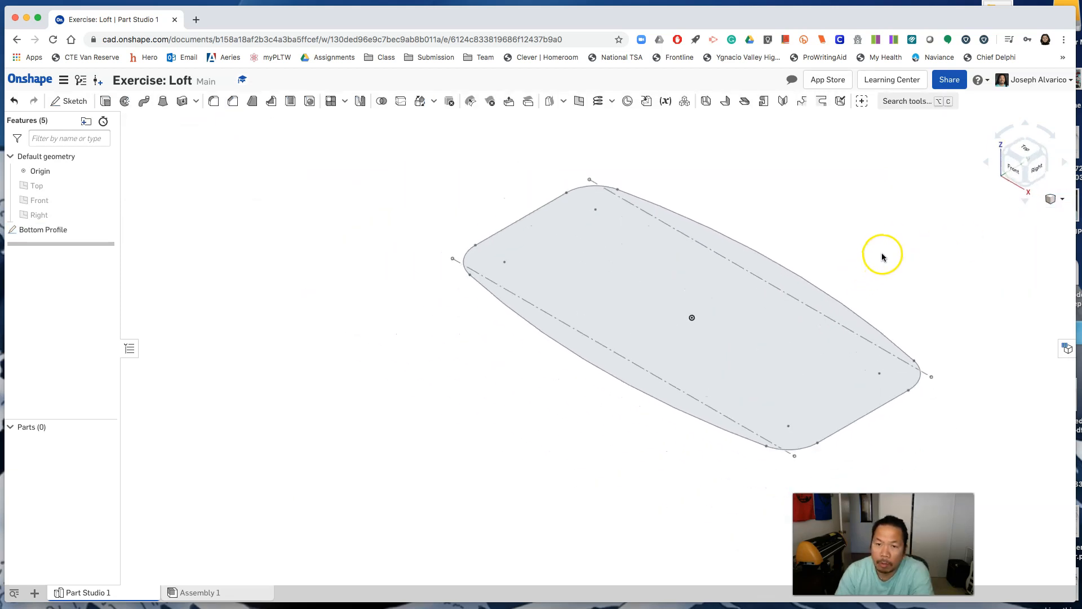
{"action": "left_click", "coordinate": [105, 186]}
{"action": "scroll", "coordinate": [221, 300], "scroll_direction": "down", "scroll_amount": 3}
{"action": "scroll", "coordinate": [221, 300], "scroll_direction": "down", "scroll_amount": 1}
{"action": "middle_click_drag", "start_coordinate": [214, 235], "coordinate": [261, 271]}
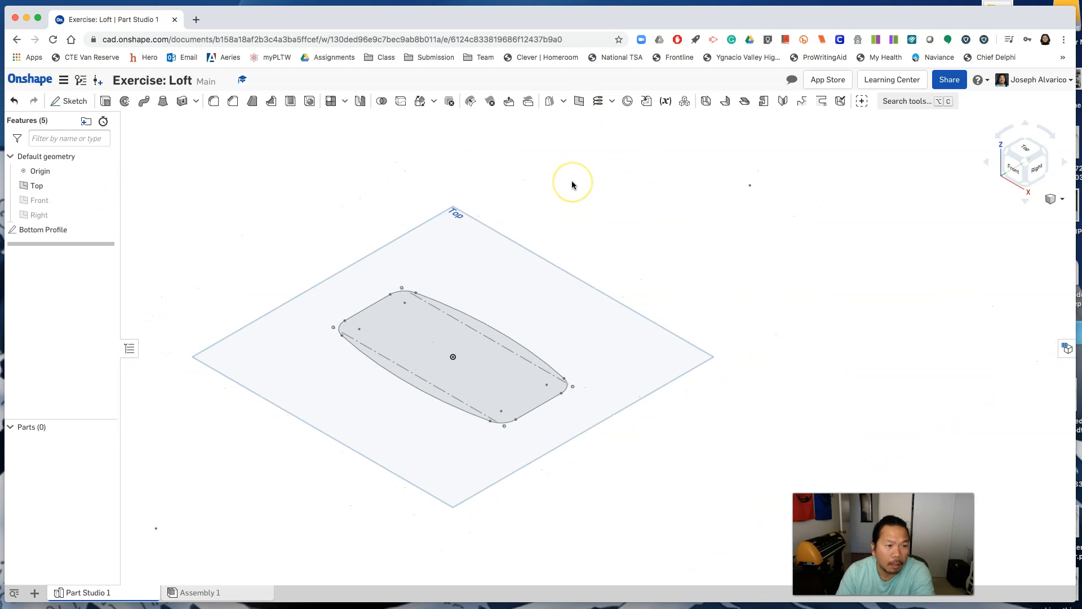
- Create a reference plane offset 50 mm above the Top plane
{"action": "left_click", "coordinate": [579, 102]}
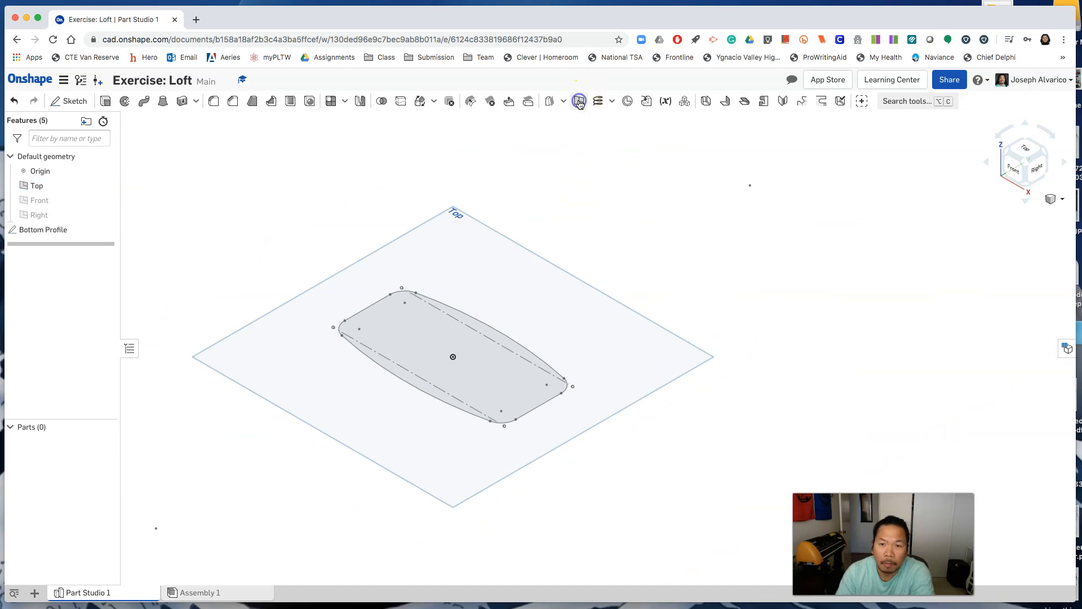
{"action": "left_click", "coordinate": [475, 220]}
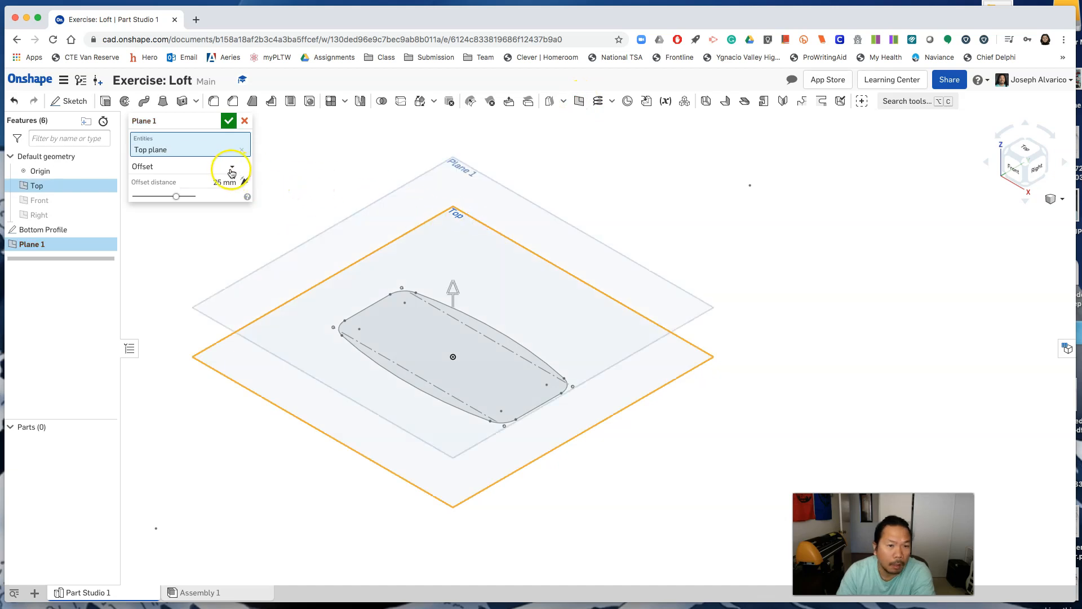
{"action": "left_click", "coordinate": [223, 183]}
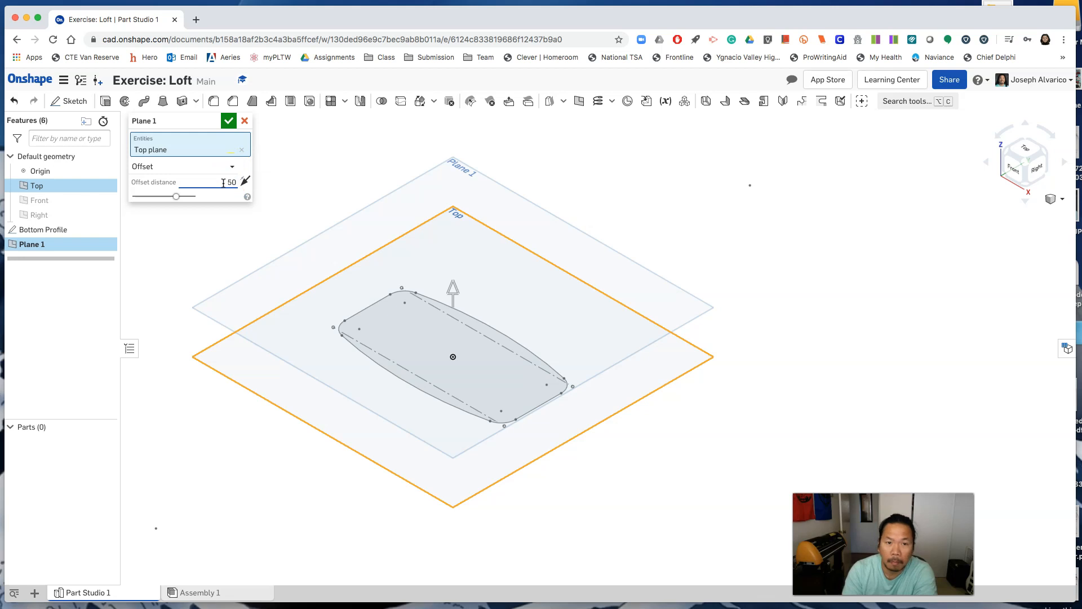
{"action": "left_click", "coordinate": [229, 122]}
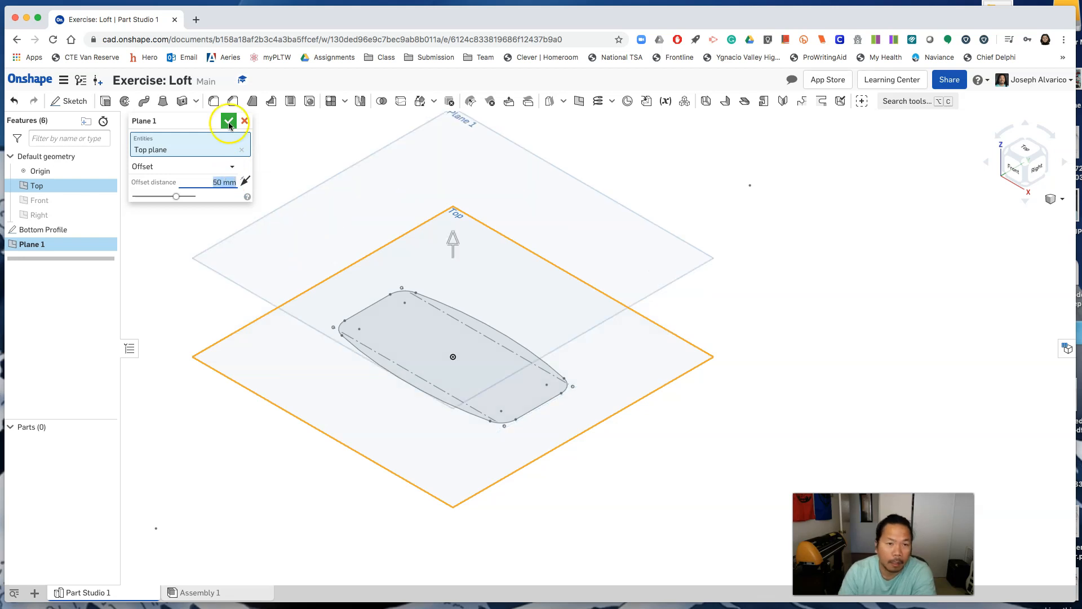
- Rename the new offset plane "Middle Profile"
{"action": "left_click", "coordinate": [50, 249]}
{"action": "right_click", "coordinate": [49, 249]}
{"action": "left_click", "coordinate": [66, 252]}
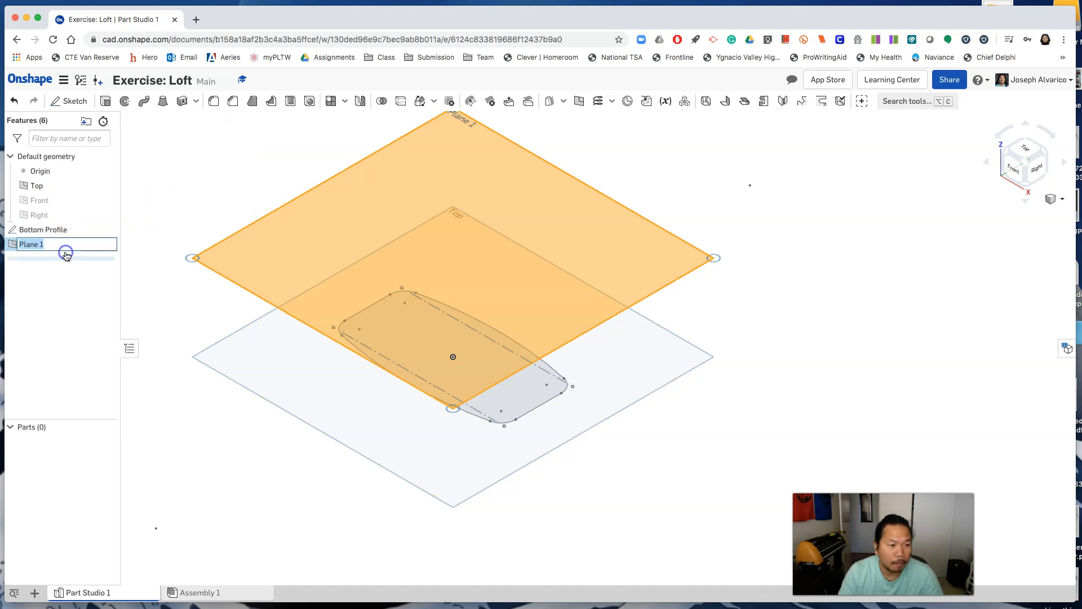
{"action": "type", "text": "Middle Profile"}
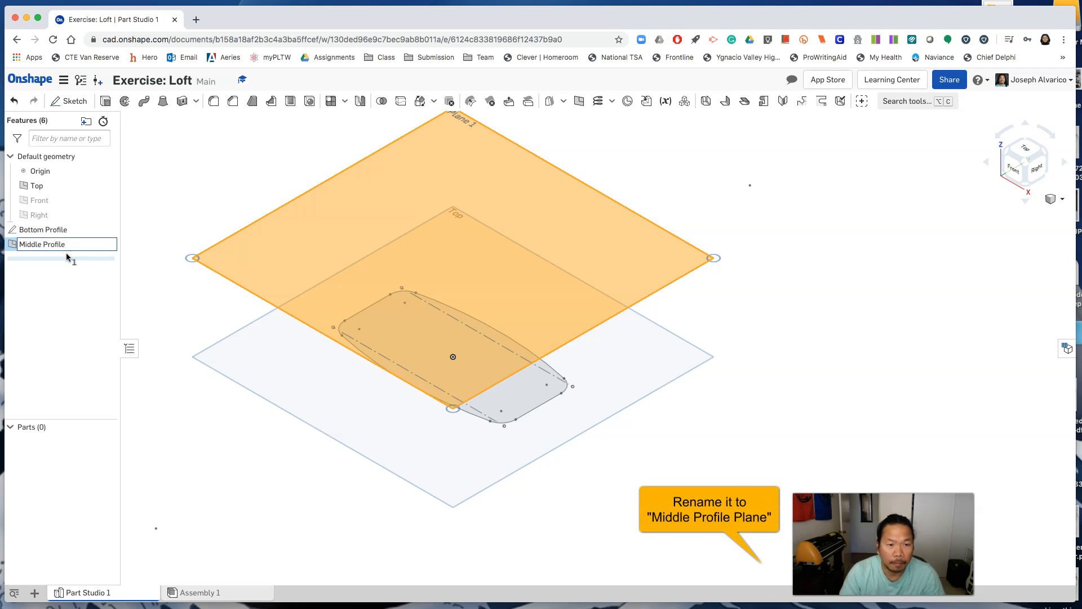
{"action": "left_click", "coordinate": [145, 287]}
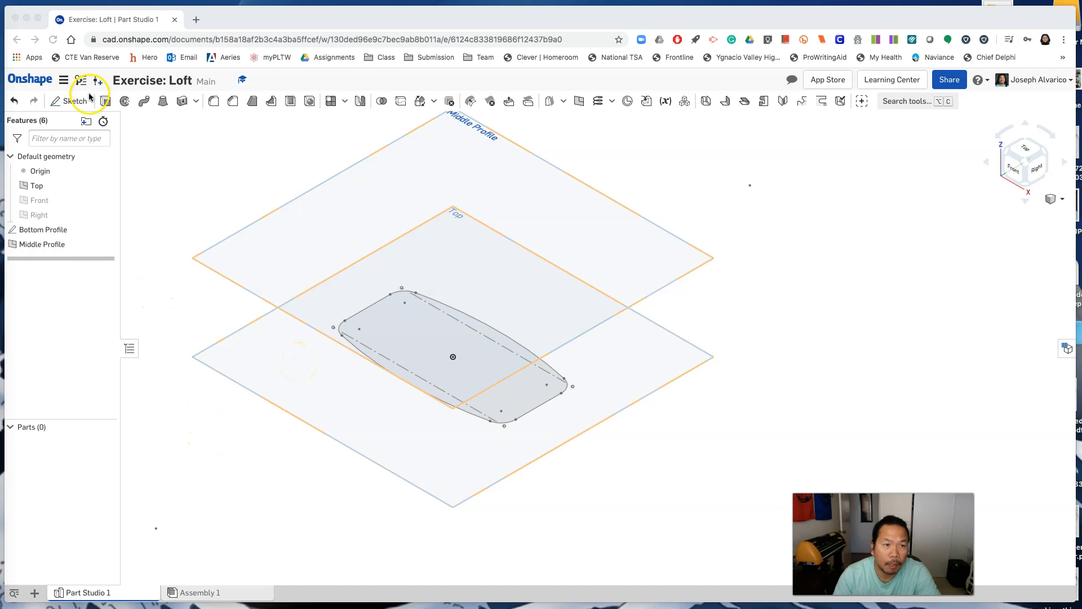
- Start a sketch on the Middle Profile plane and draw a horizontal ellipse about 36 mm high centred on the origin
{"action": "left_click", "coordinate": [66, 102]}
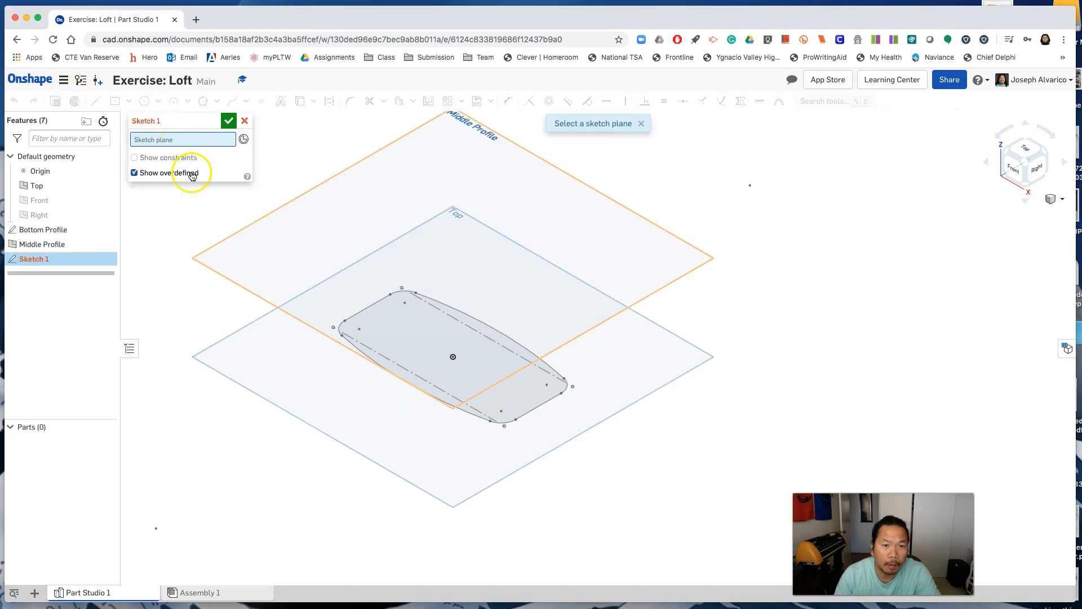
{"action": "left_click", "coordinate": [211, 248]}
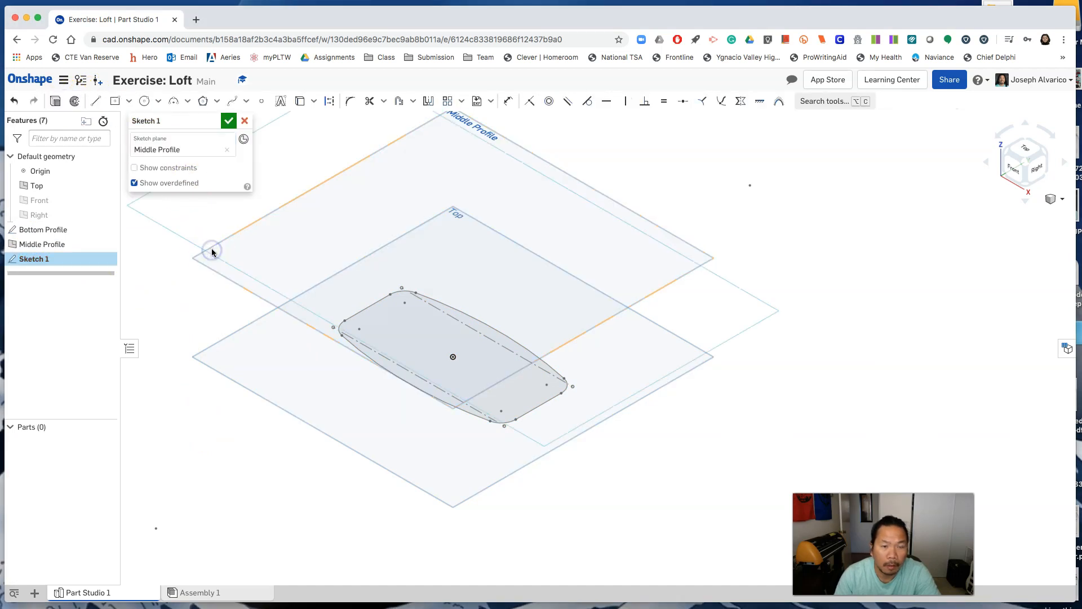
{"action": "right_click", "coordinate": [328, 228]}
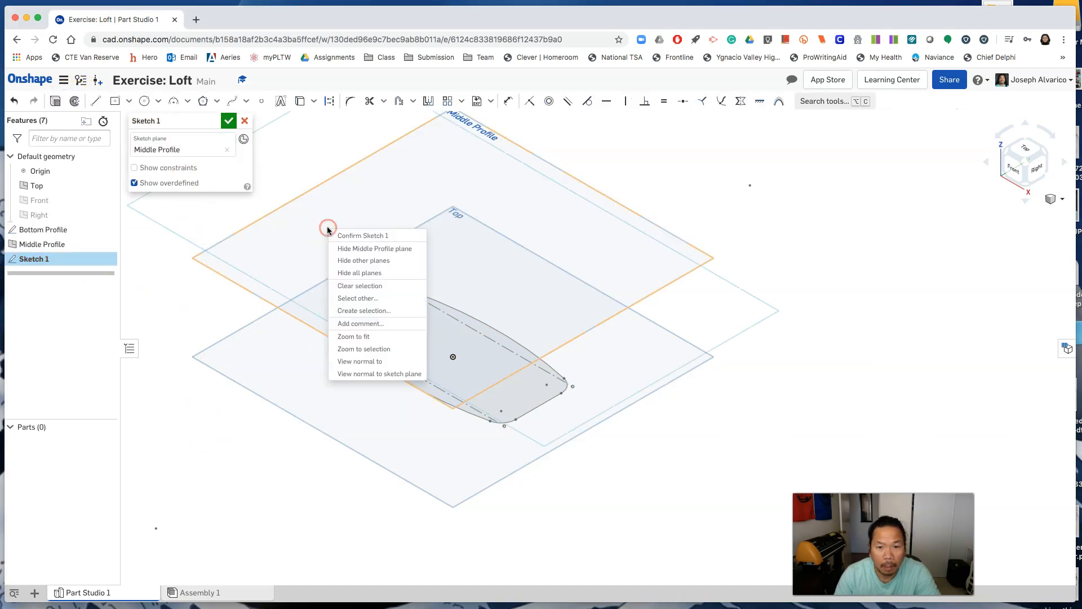
{"action": "left_click", "coordinate": [382, 375]}
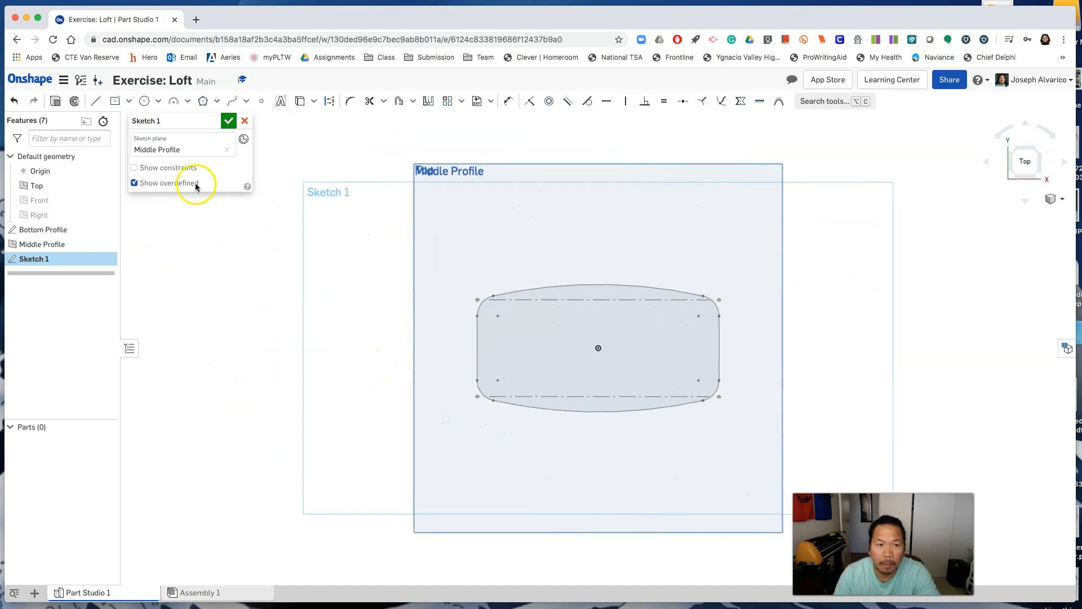
{"action": "left_click", "coordinate": [159, 103]}
{"action": "left_click", "coordinate": [164, 157]}
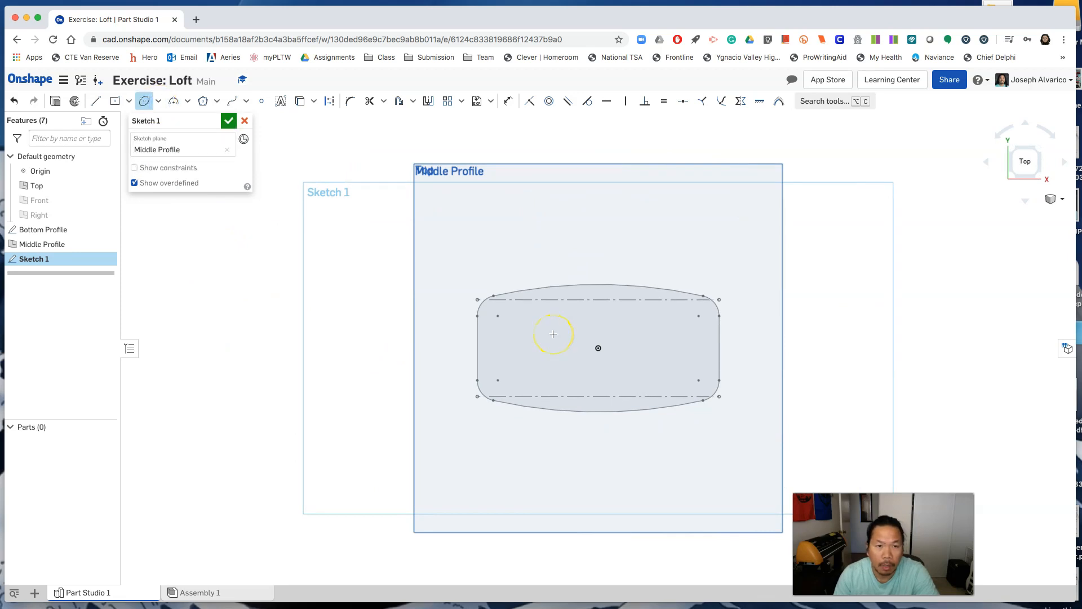
{"action": "left_click", "coordinate": [598, 347]}
{"action": "left_click", "coordinate": [679, 348]}
{"action": "left_click", "coordinate": [642, 312]}
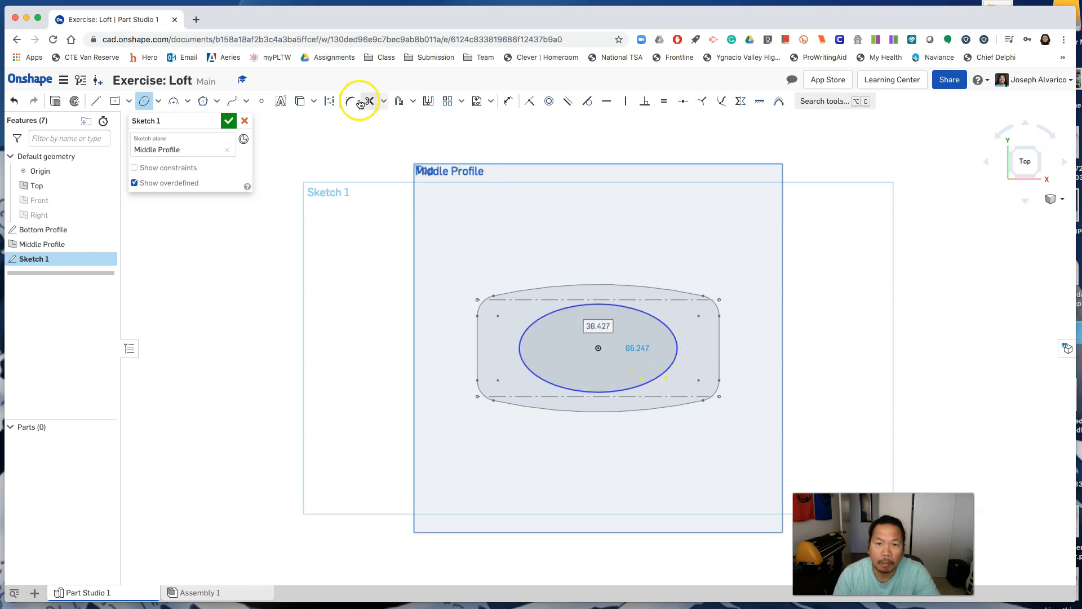
- Dimension the ellipse 45 mm high and 80 mm wide
{"action": "left_click", "coordinate": [508, 101]}
{"action": "left_click", "coordinate": [676, 351]}
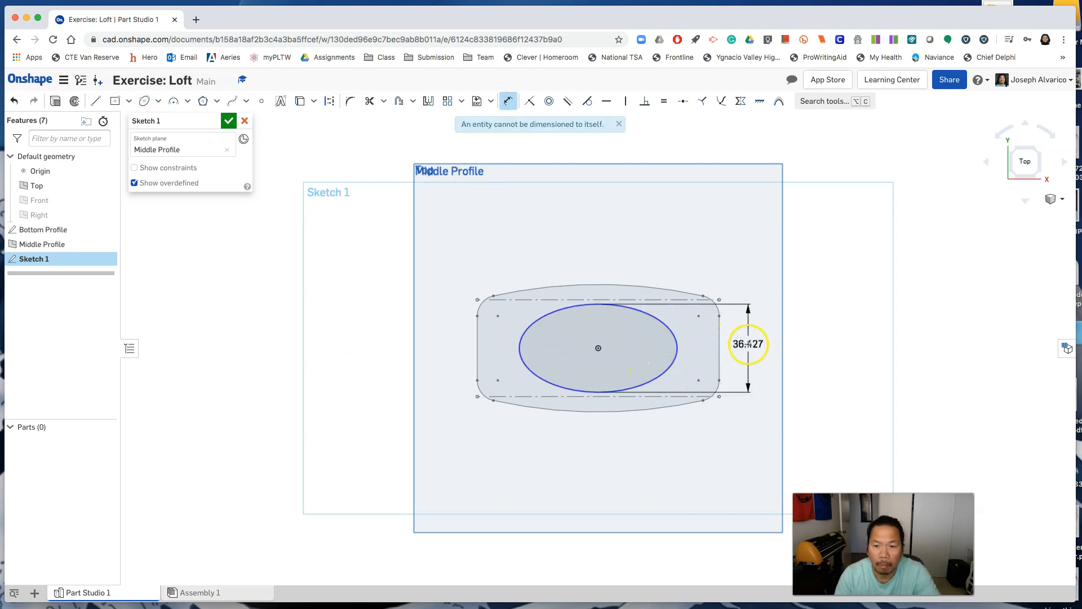
{"action": "left_click", "coordinate": [749, 343]}
{"action": "type", "text": "45"}
{"action": "key", "text": "Return"}
{"action": "left_click", "coordinate": [605, 402]}
{"action": "left_click", "coordinate": [592, 252]}
{"action": "type", "text": "80"}
{"action": "key", "text": "Return"}
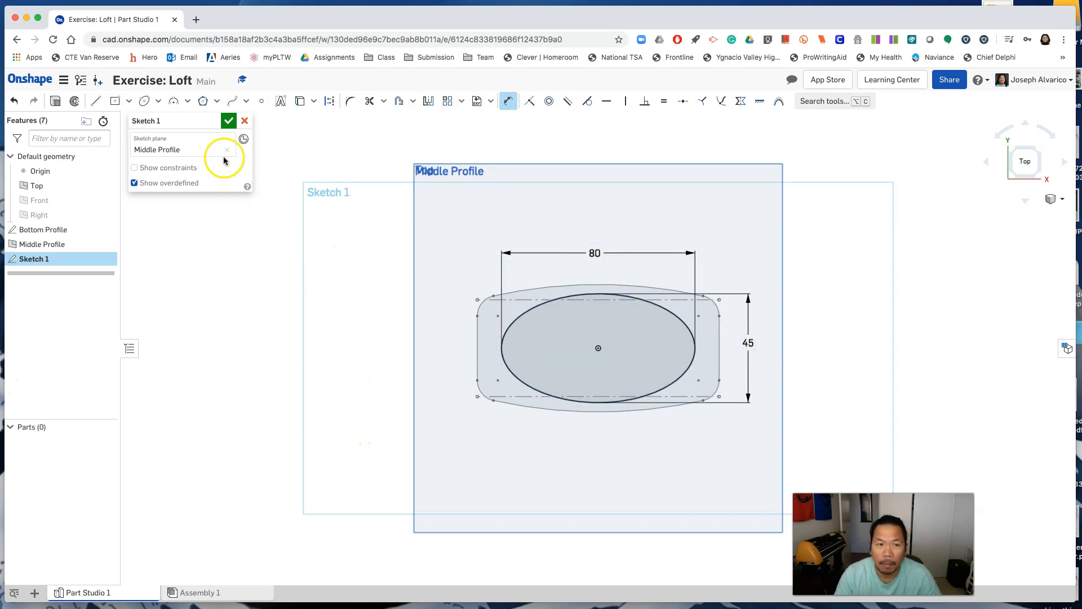
- Rename the ellipse sketch "Middle Profile" and finish it
{"action": "left_click", "coordinate": [214, 122]}
{"action": "type", "text": "Mi"}
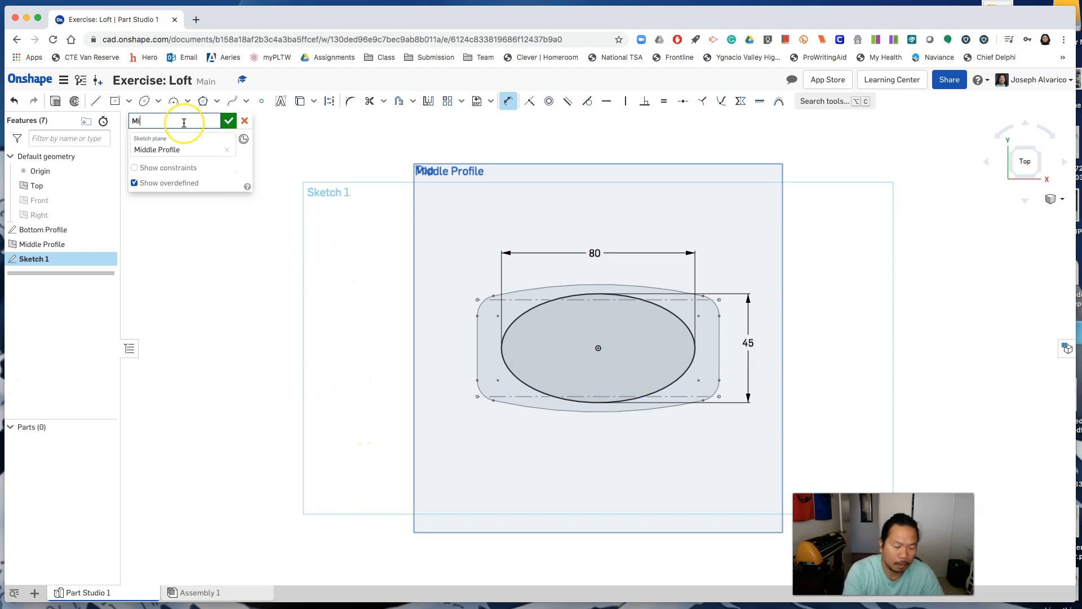
{"action": "type", "text": "ddle Profile"}
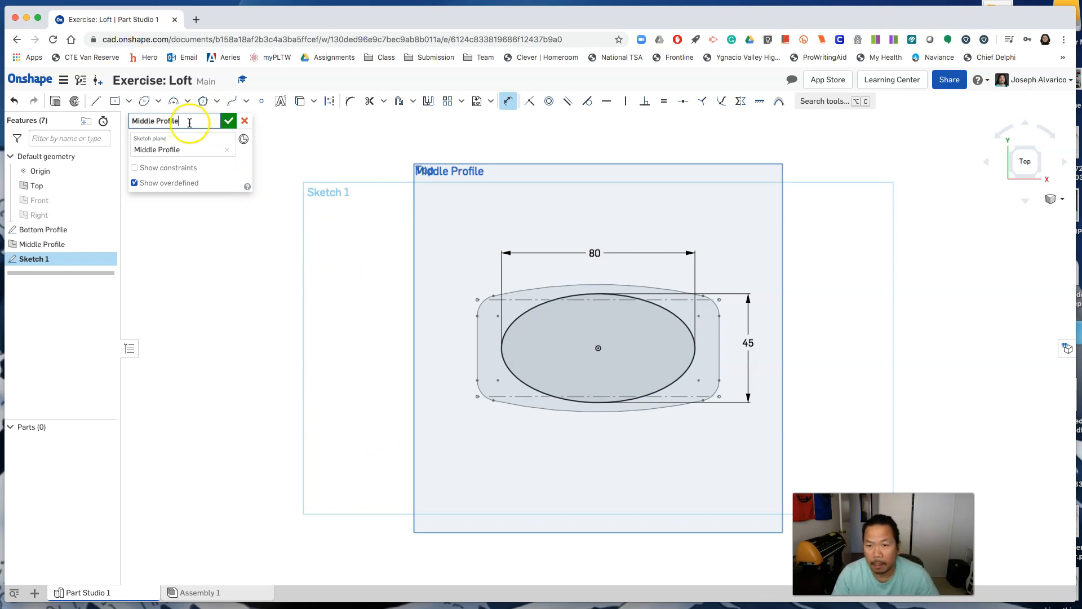
{"action": "left_click", "coordinate": [229, 121]}
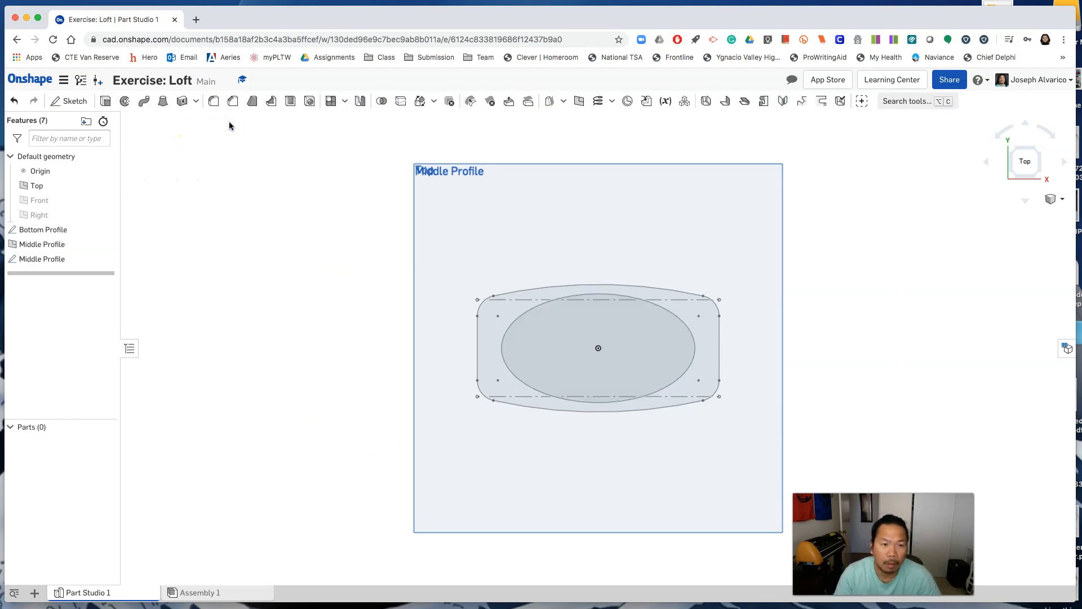
- Create a second reference plane offset 125 mm above the Top plane
{"action": "right_click", "coordinate": [819, 297]}
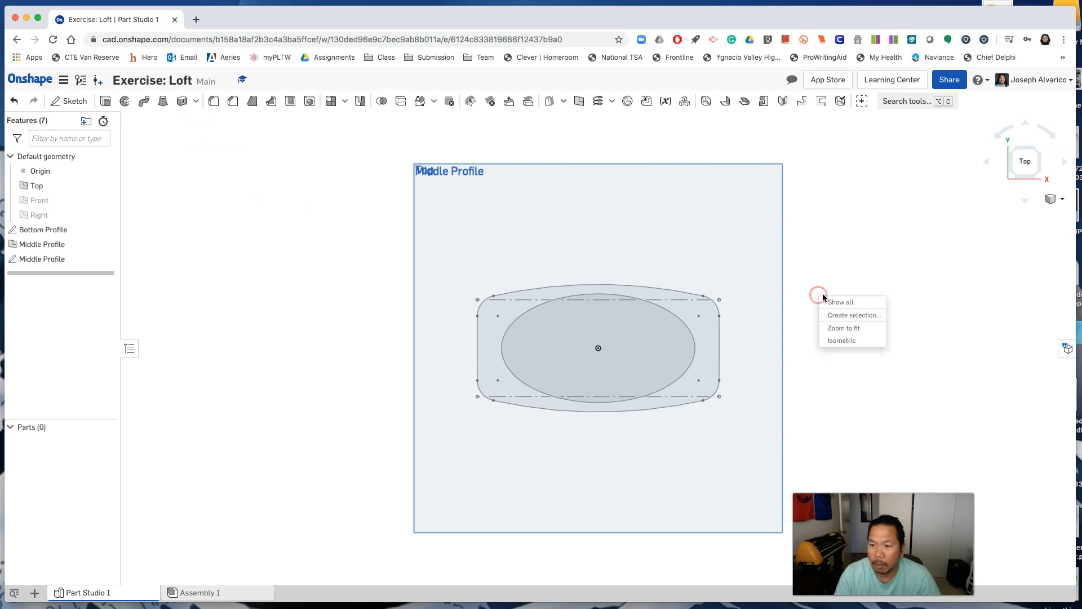
{"action": "left_click", "coordinate": [852, 340]}
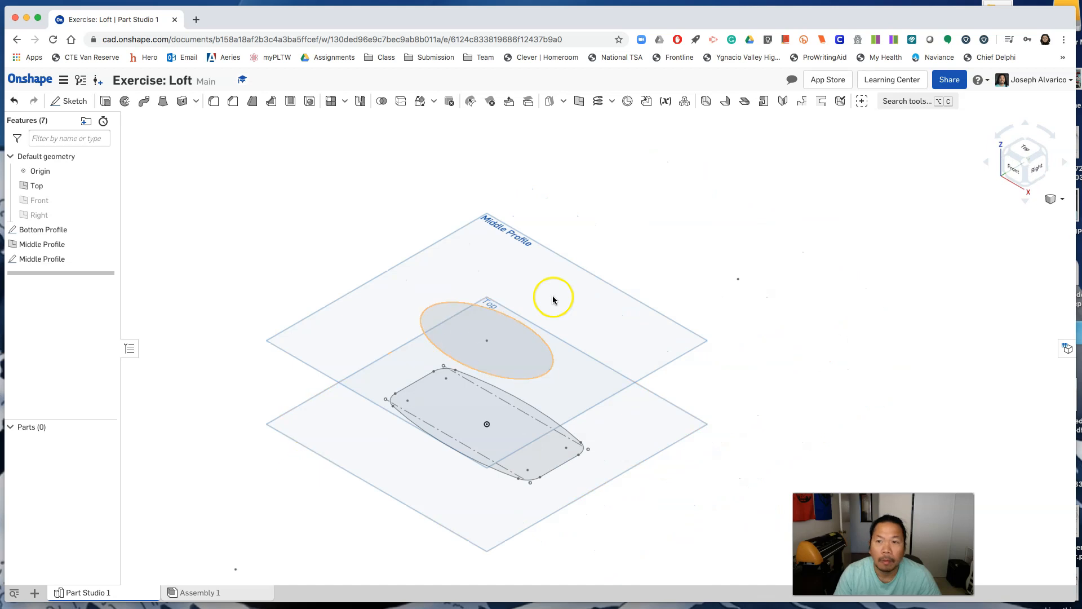
{"action": "left_click", "coordinate": [579, 103]}
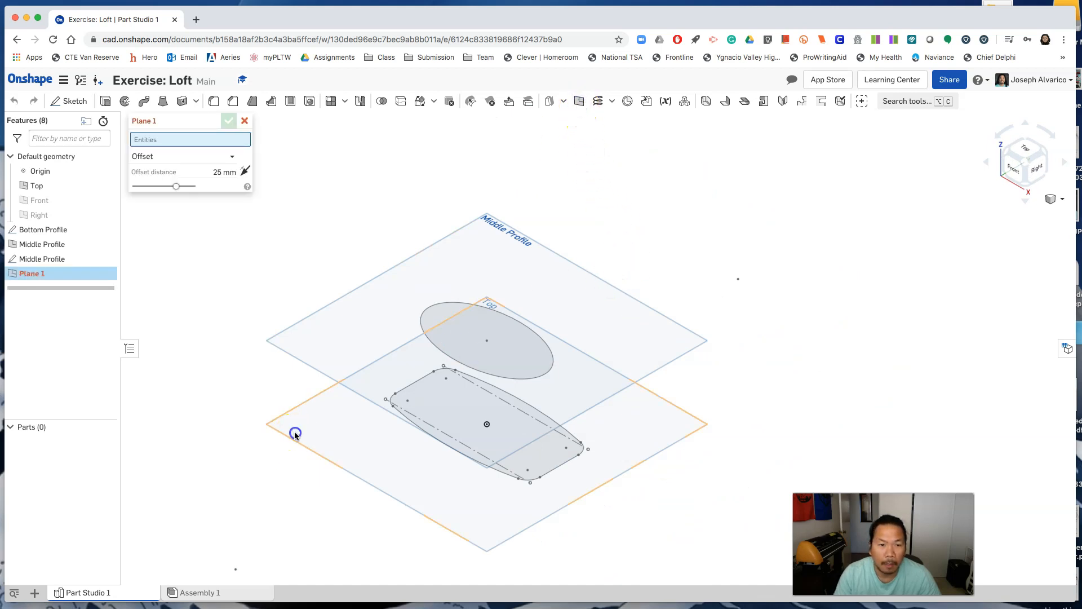
{"action": "left_click", "coordinate": [295, 434]}
{"action": "left_click", "coordinate": [219, 182]}
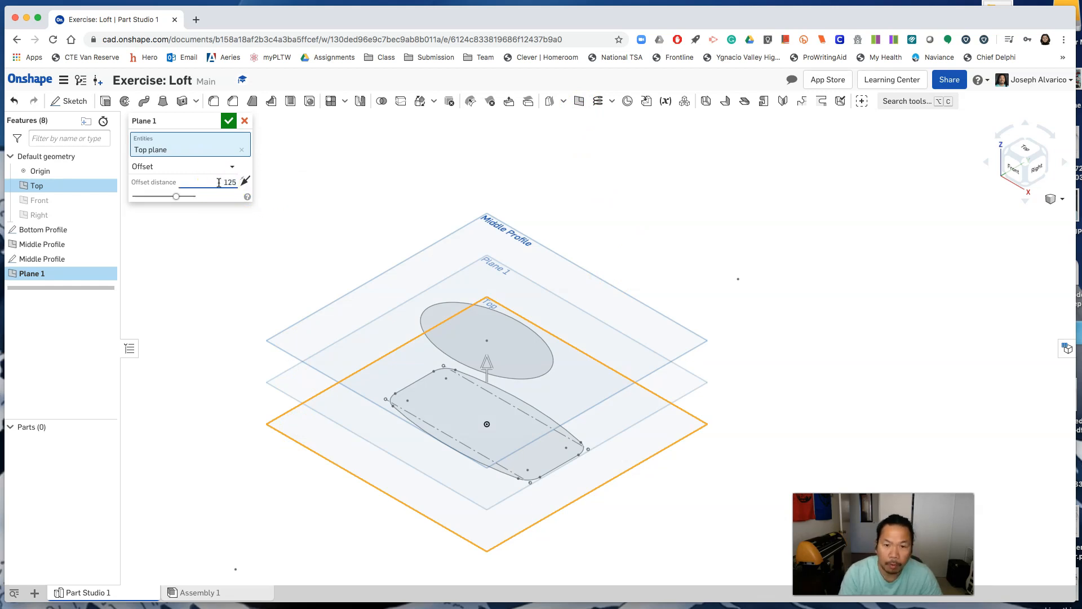
{"action": "left_click", "coordinate": [227, 178]}
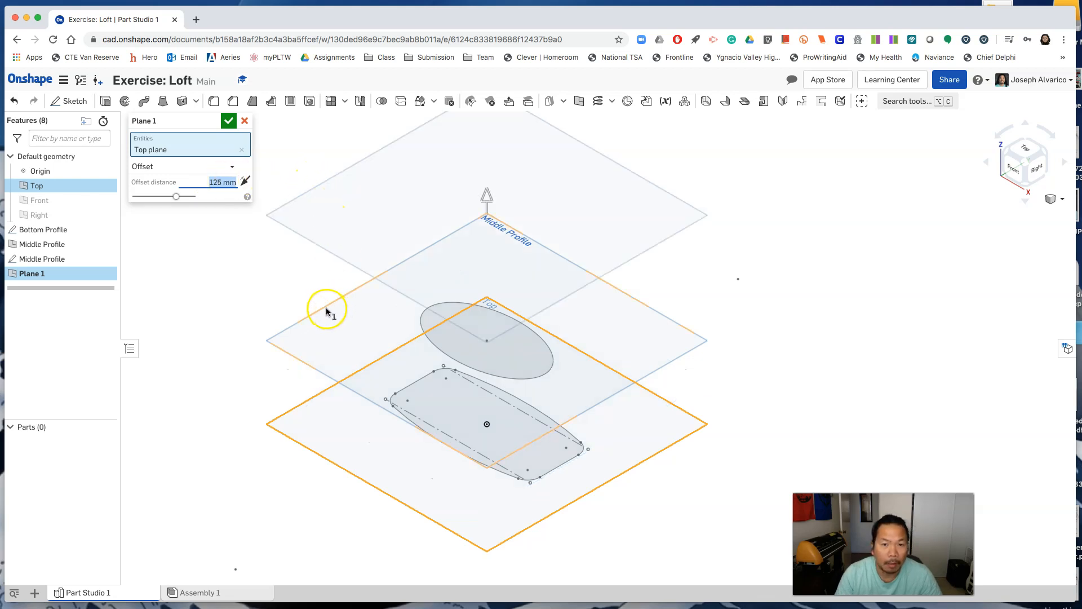
{"action": "left_click", "coordinate": [229, 122]}
- Rename the uppermost offset plane "Top Profile Plane"
{"action": "scroll", "coordinate": [237, 297], "scroll_direction": "down", "scroll_amount": 2}
{"action": "right_click", "coordinate": [60, 273]}
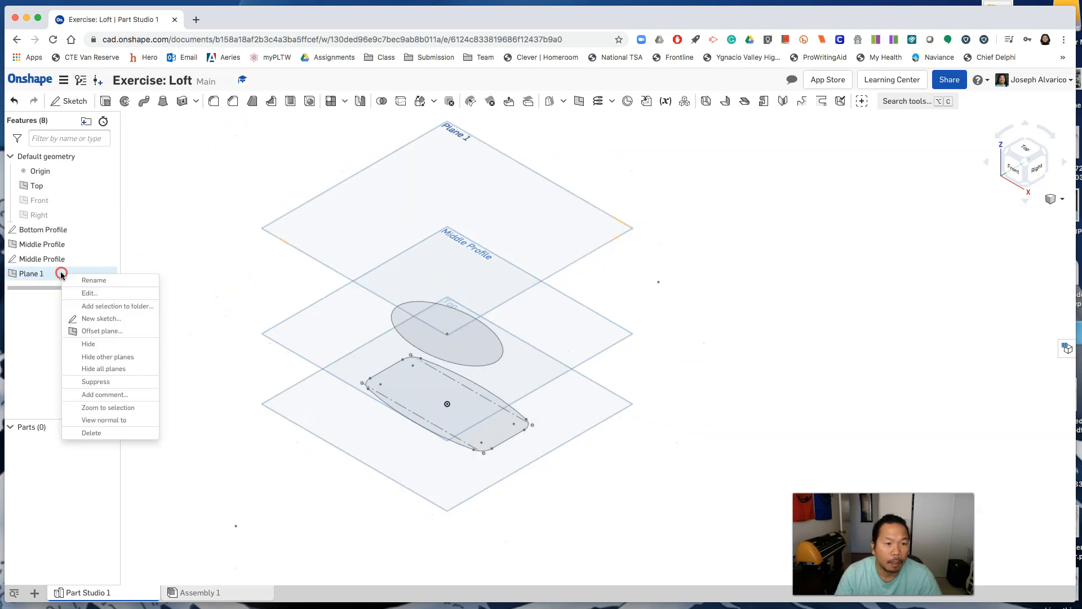
{"action": "left_click", "coordinate": [91, 280]}
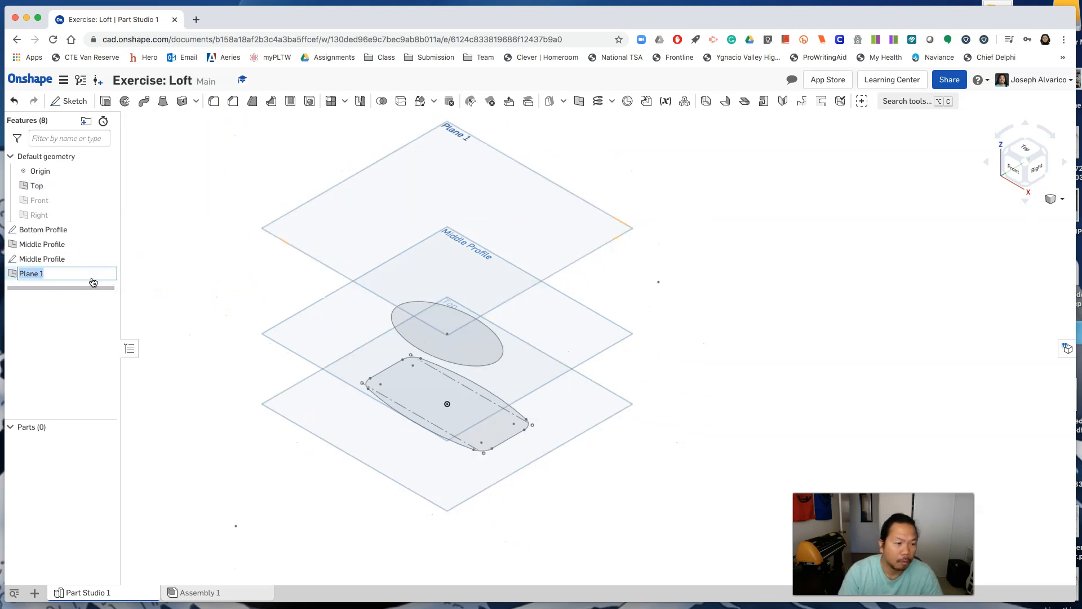
{"action": "type", "text": "Top "}
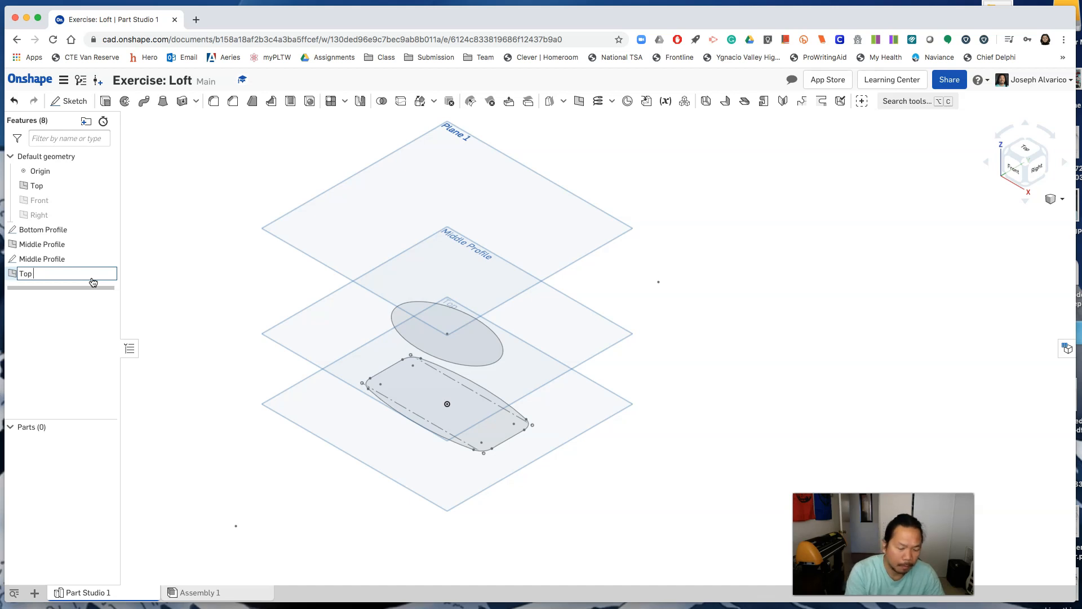
{"action": "type", "text": "Profile Plane"}
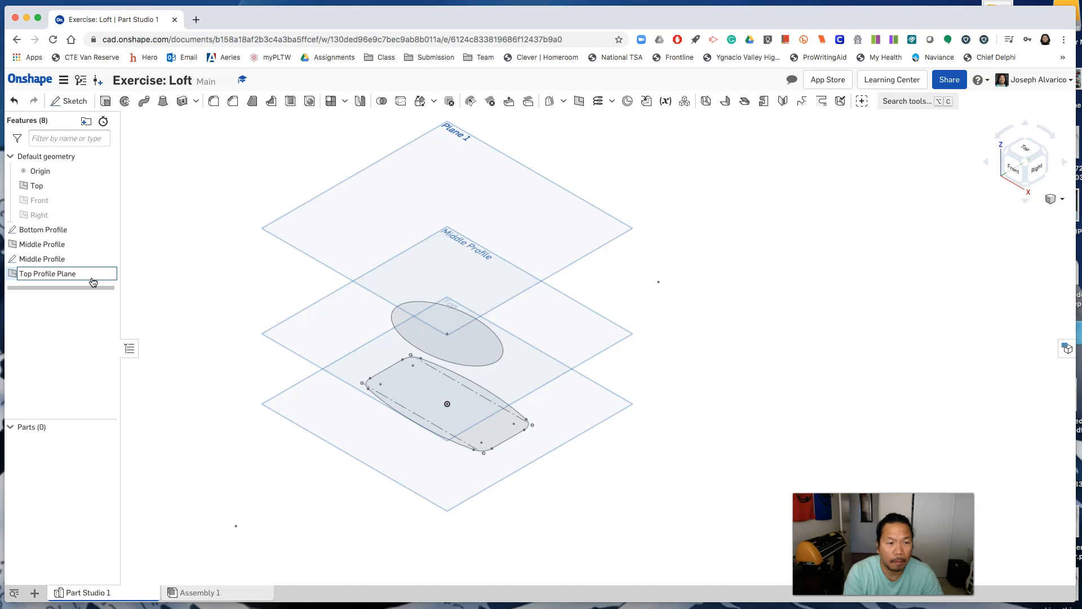
{"action": "key", "text": "Return"}
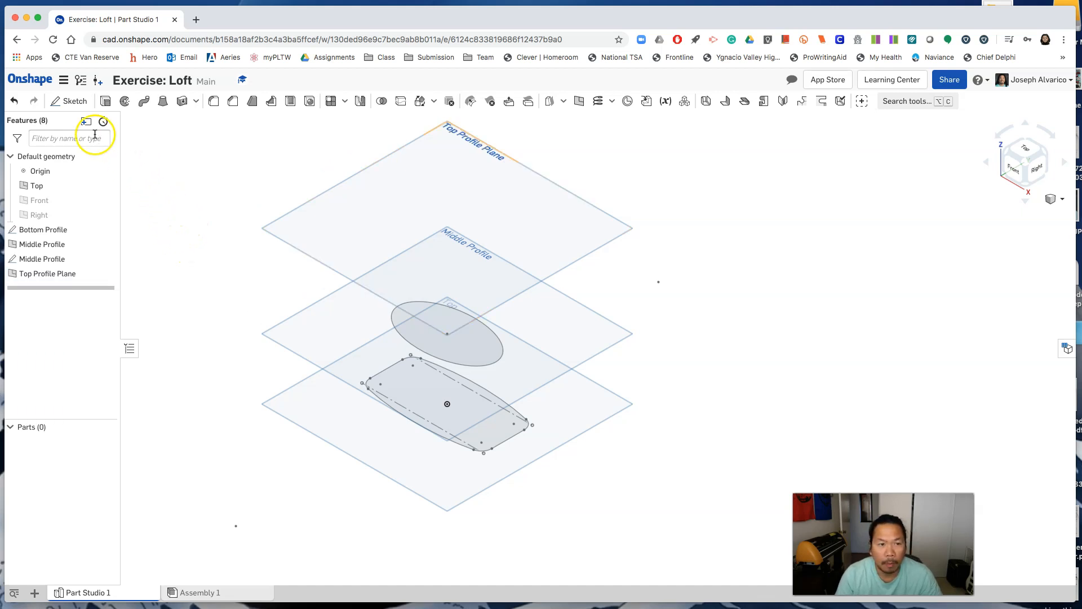
- Sketch a center point circle about 26 mm in diameter at the origin on the Top Profile Plane
{"action": "left_click", "coordinate": [75, 105]}
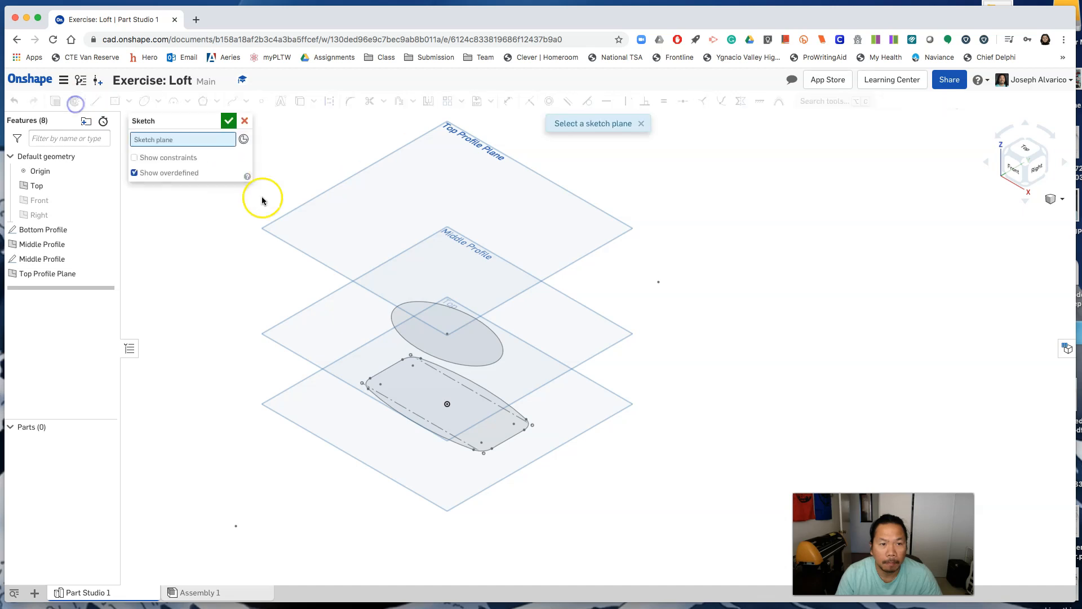
{"action": "left_click", "coordinate": [300, 229]}
{"action": "right_click", "coordinate": [352, 220]}
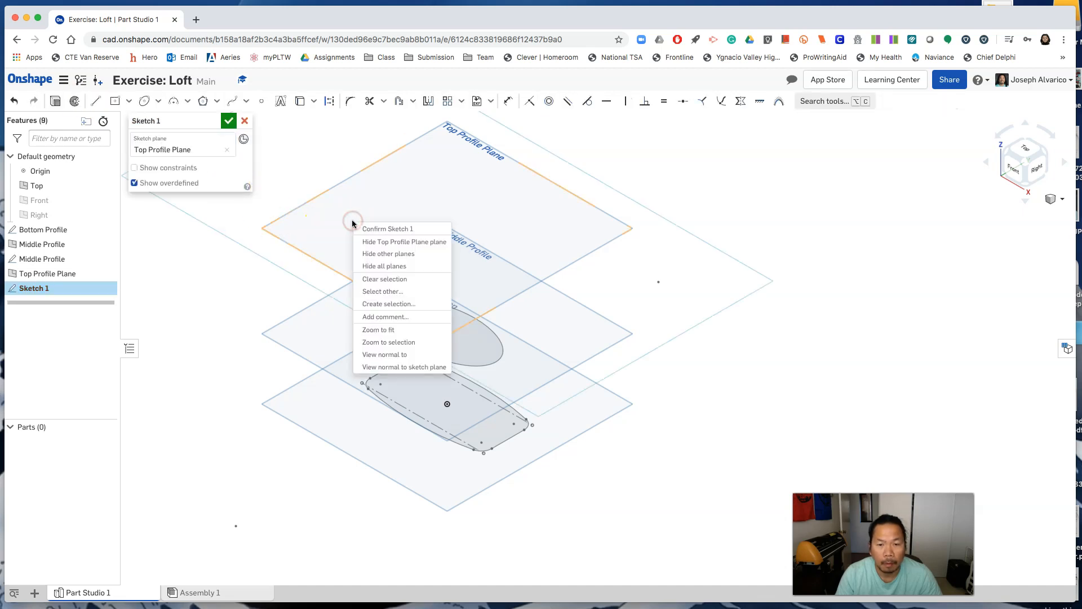
{"action": "left_click", "coordinate": [399, 367]}
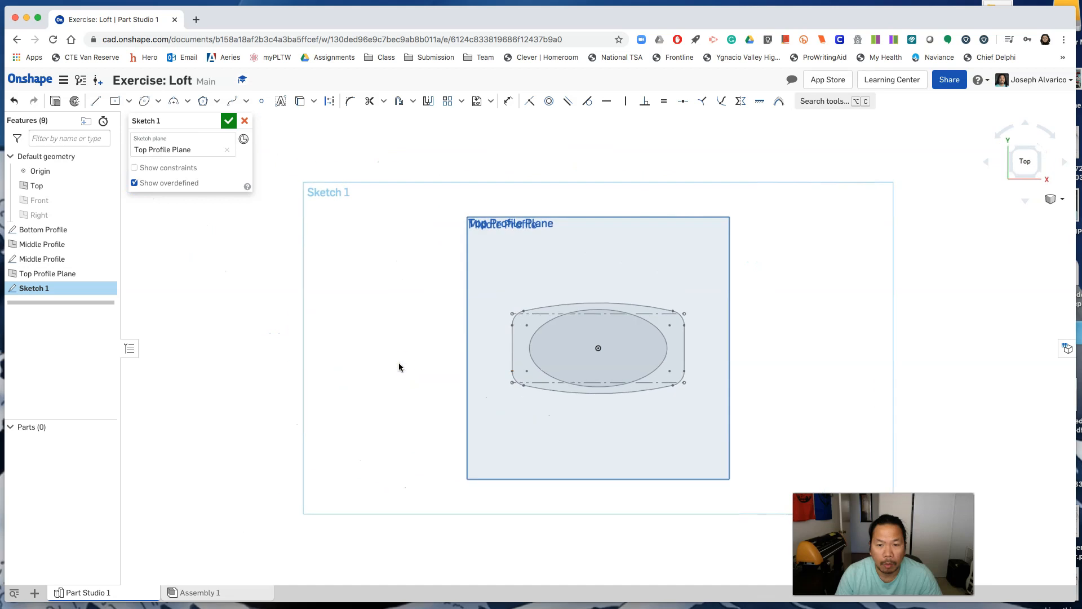
{"action": "left_click", "coordinate": [159, 101]}
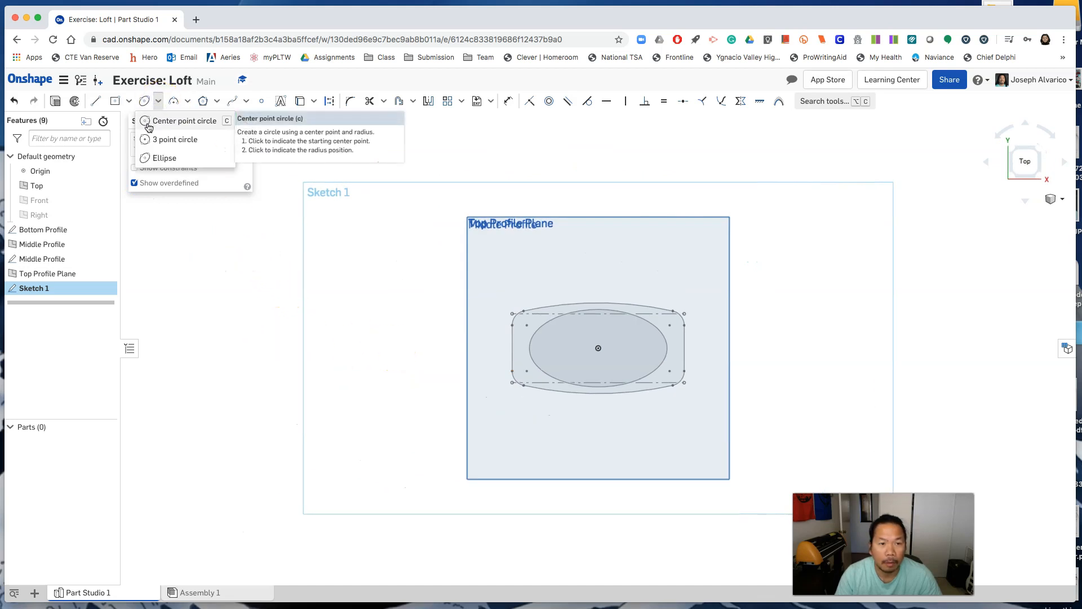
{"action": "left_click", "coordinate": [148, 122]}
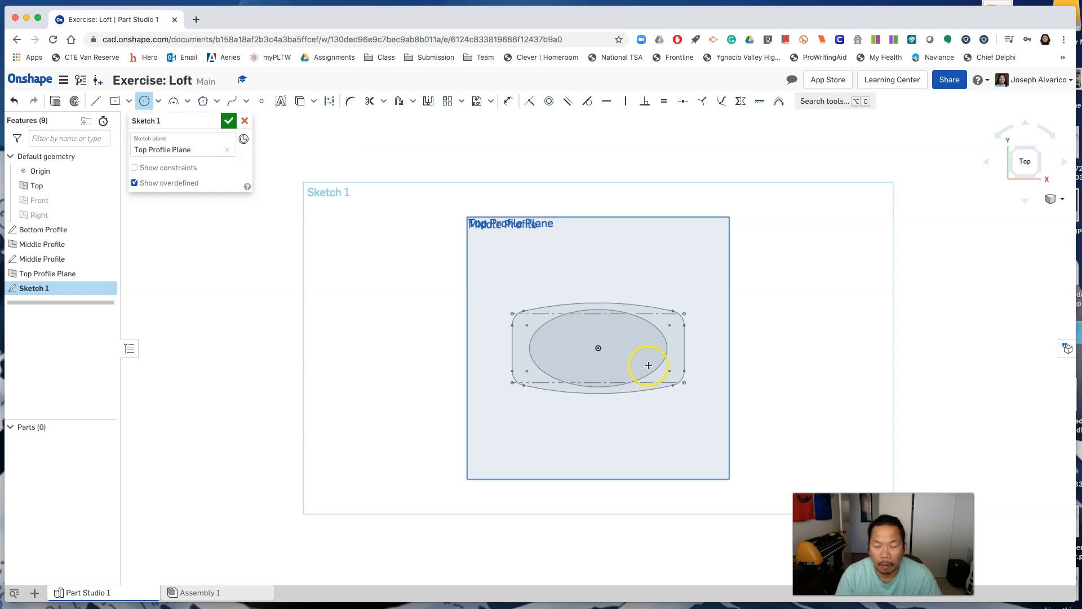
{"action": "scroll", "coordinate": [648, 365], "scroll_direction": "up", "scroll_amount": 5}
{"action": "middle_click_drag", "start_coordinate": [595, 355], "coordinate": [658, 386]}
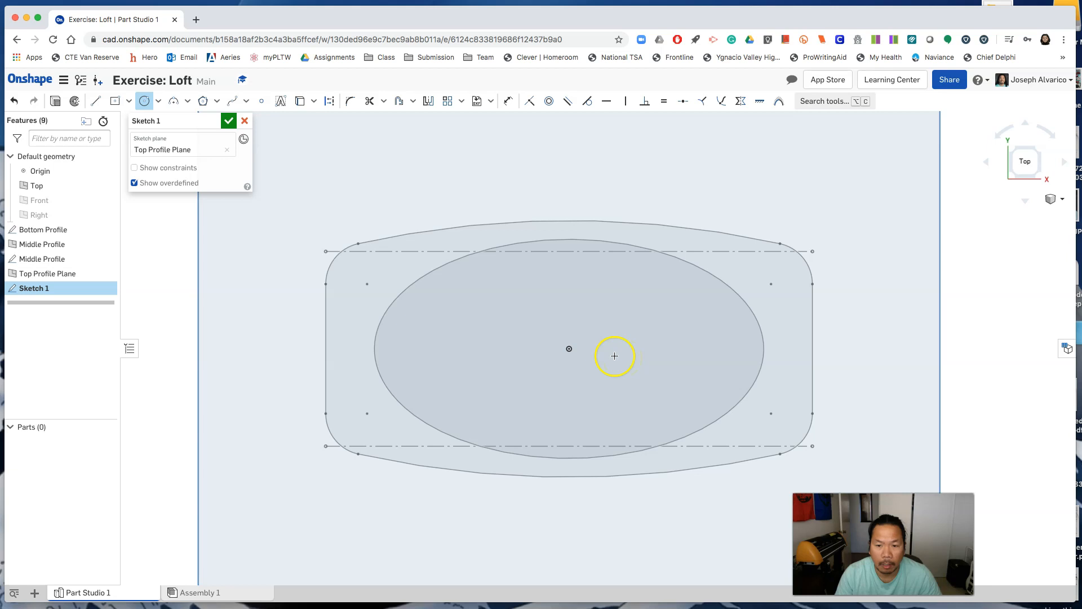
{"action": "left_click_drag", "start_coordinate": [571, 348], "coordinate": [614, 303]}
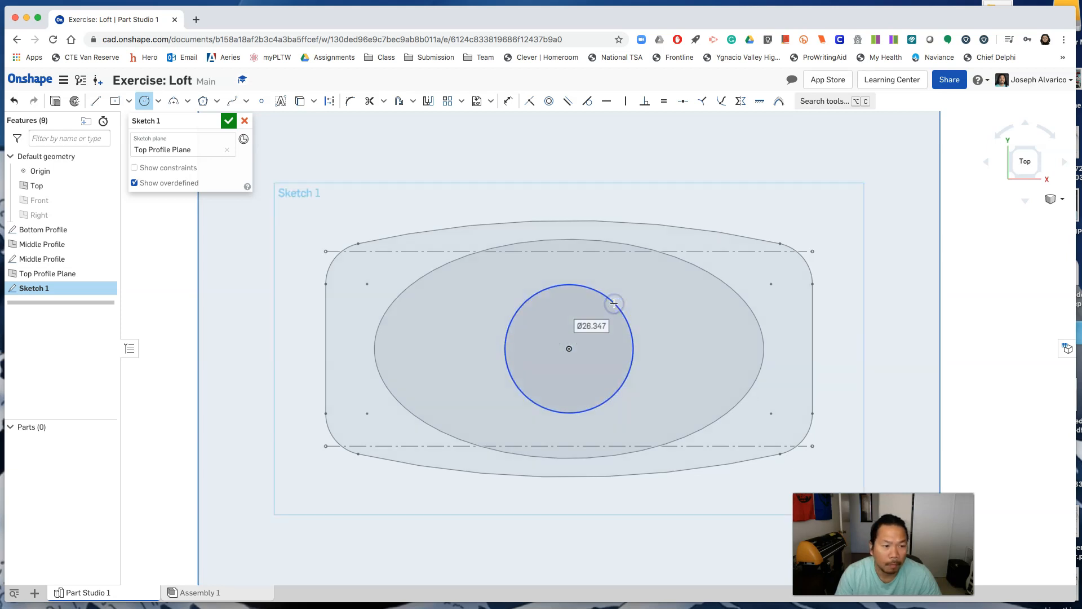
- Dimension the circle's diameter at 40 mm
{"action": "left_click", "coordinate": [508, 100]}
{"action": "left_click", "coordinate": [613, 301]}
{"action": "left_click", "coordinate": [647, 282]}
{"action": "type", "text": "40"}
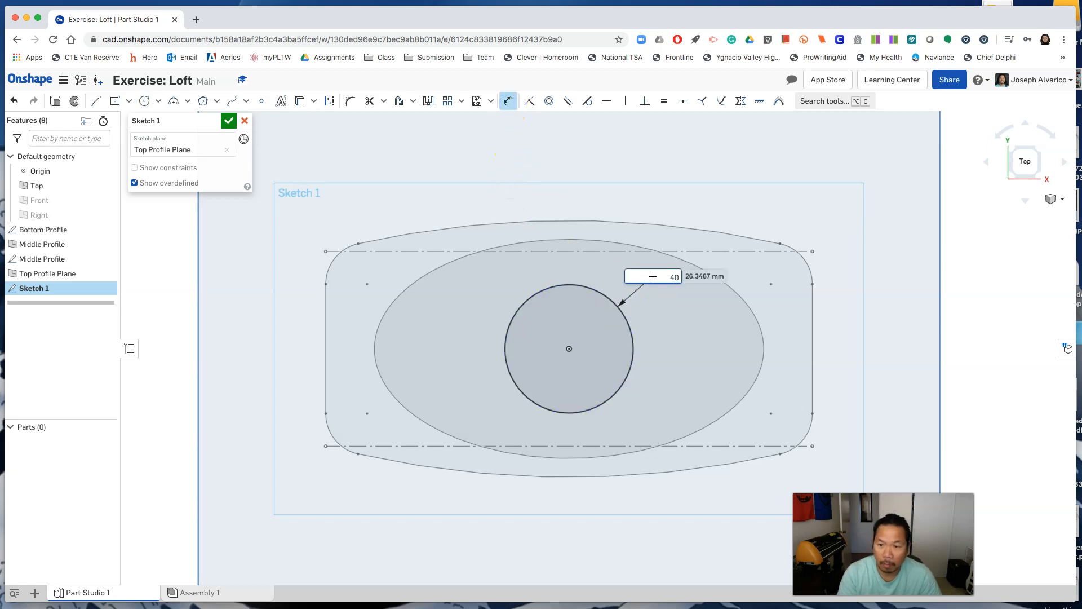
{"action": "key", "text": "Return"}
- Rename the circle sketch "Top Profile" and finish it
{"action": "left_click", "coordinate": [213, 121]}
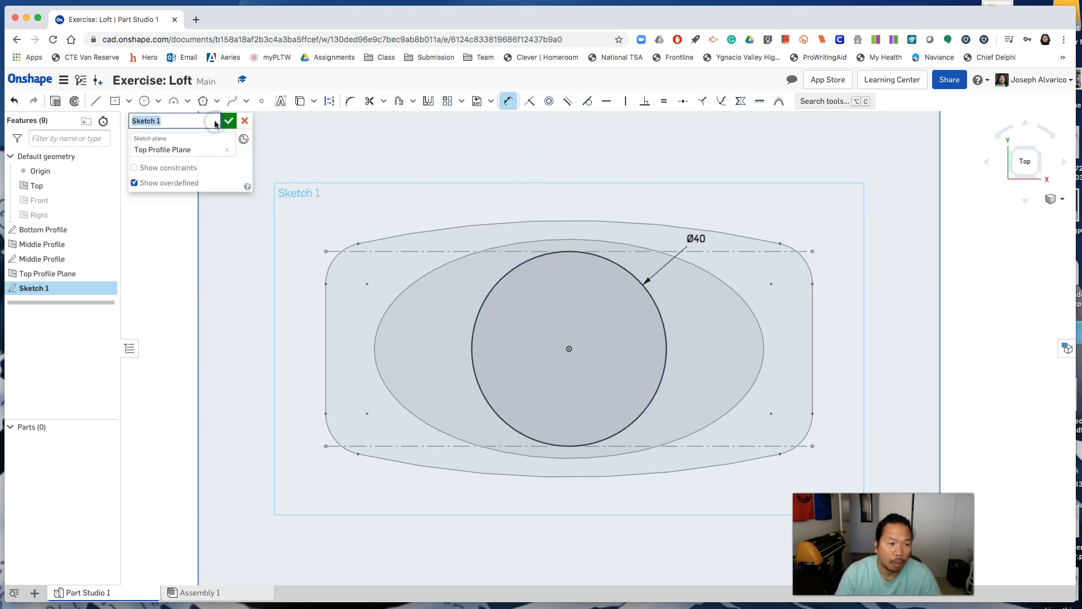
{"action": "type", "text": "Top P"}
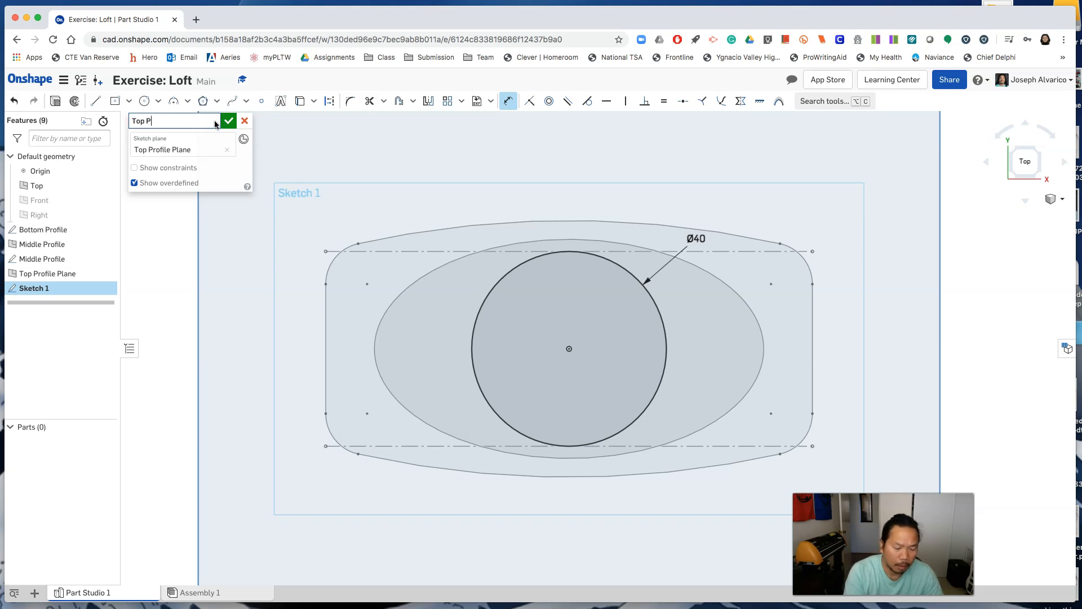
{"action": "type", "text": "rofile"}
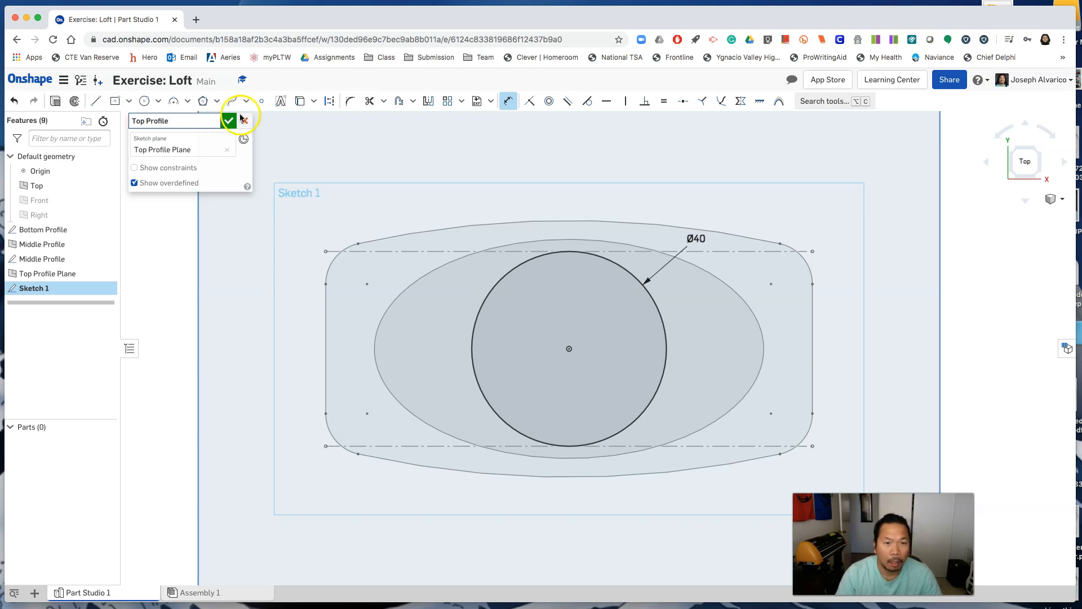
{"action": "left_click", "coordinate": [229, 121]}
- Loft a new solid through the Bottom Profile, Middle Profile and Top Profile sketch faces, in that order
{"action": "scroll", "coordinate": [307, 303], "scroll_direction": "down", "scroll_amount": 3}
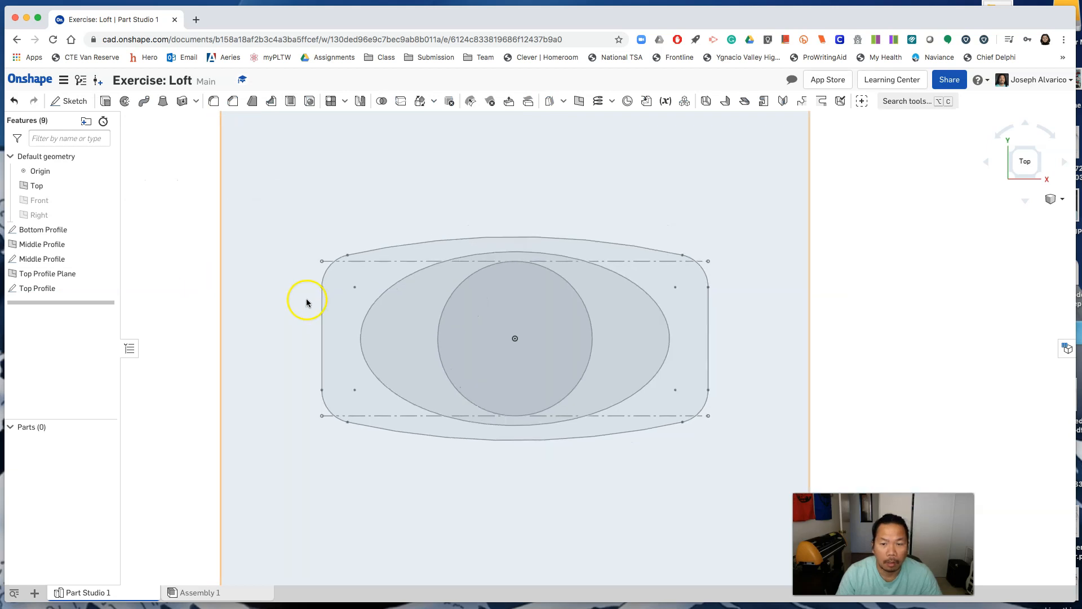
{"action": "right_click_drag", "start_coordinate": [746, 314], "coordinate": [769, 357]}
{"action": "key", "text": "shift+7"}
{"action": "left_click", "coordinate": [744, 356]}
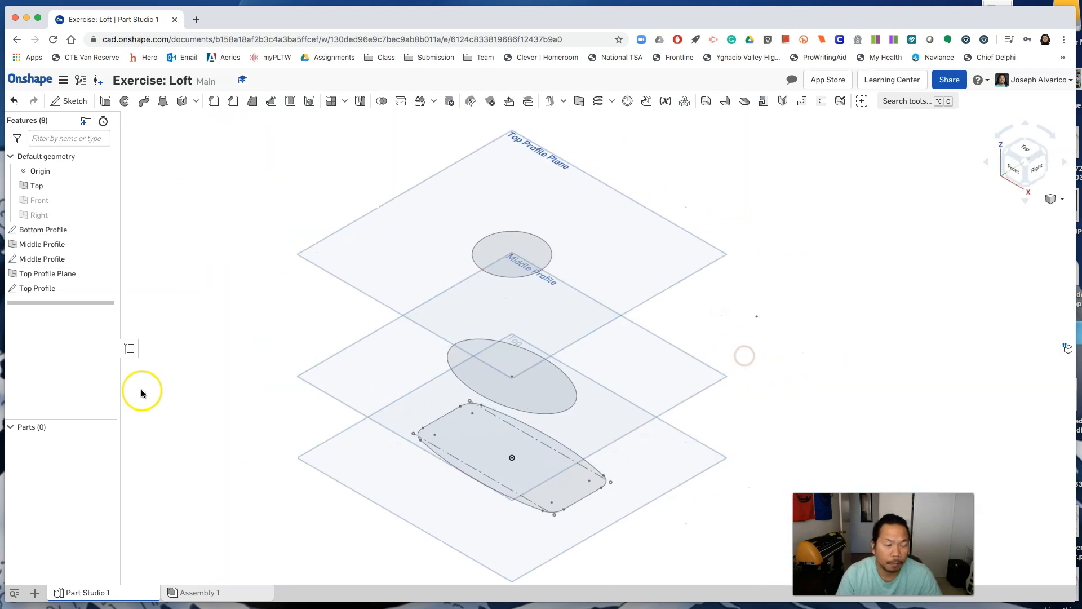
{"action": "left_click", "coordinate": [163, 102]}
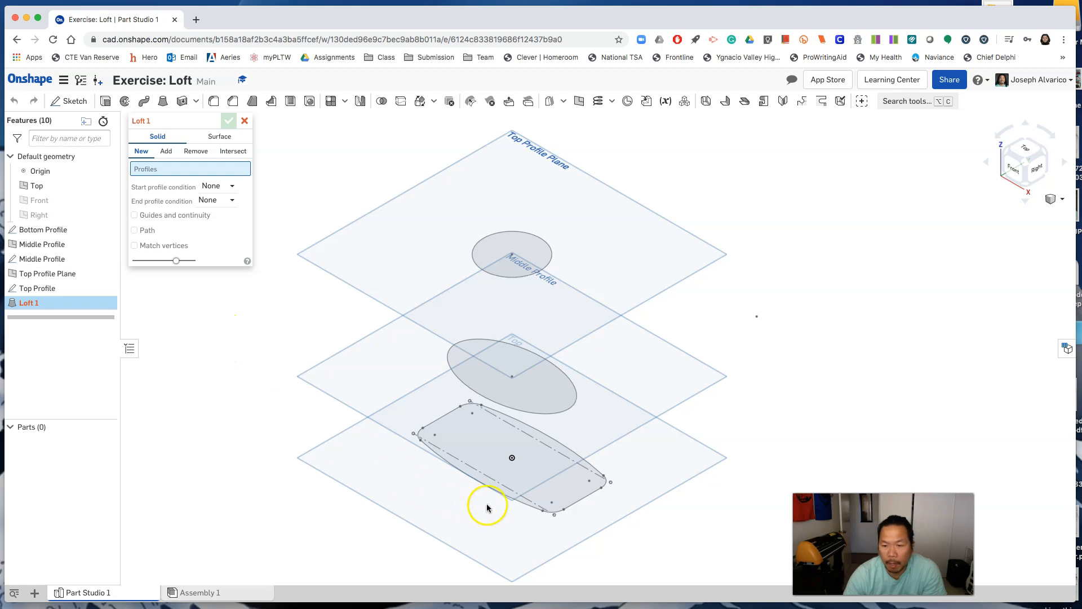
{"action": "left_click", "coordinate": [560, 508]}
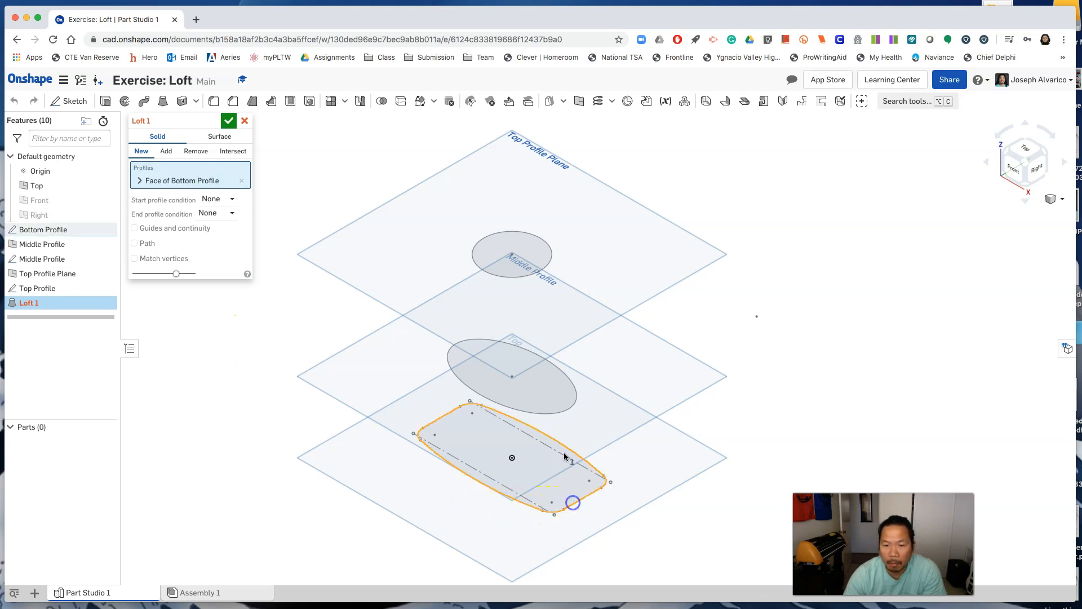
{"action": "left_click", "coordinate": [563, 411]}
{"action": "left_click", "coordinate": [538, 272]}
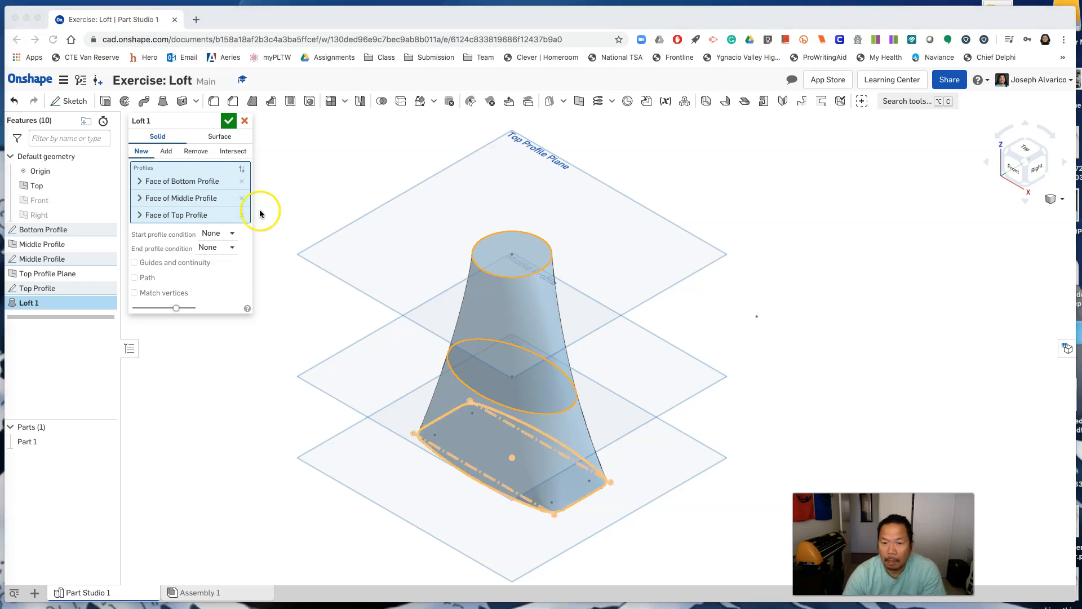
{"action": "left_click", "coordinate": [229, 122]}
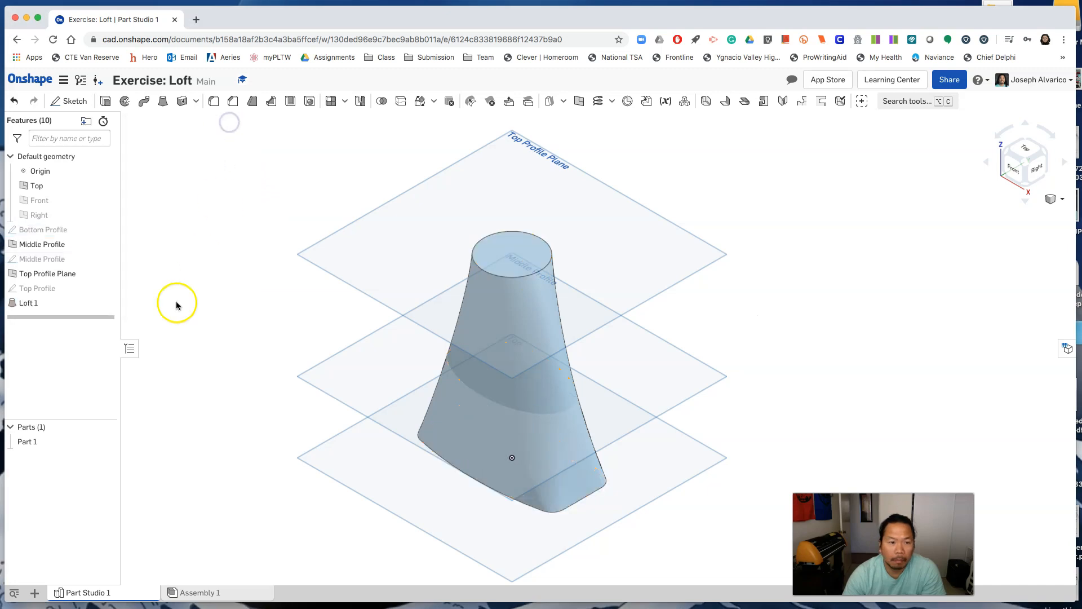
- Rename the lofted part "Bottle"
{"action": "right_click", "coordinate": [34, 441]}
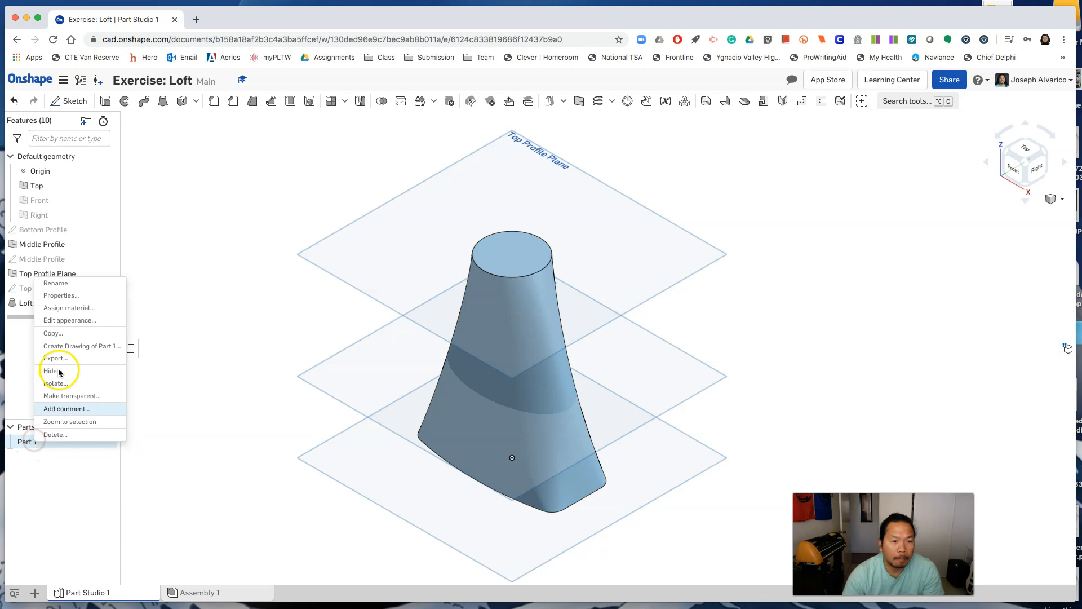
{"action": "left_click", "coordinate": [72, 287]}
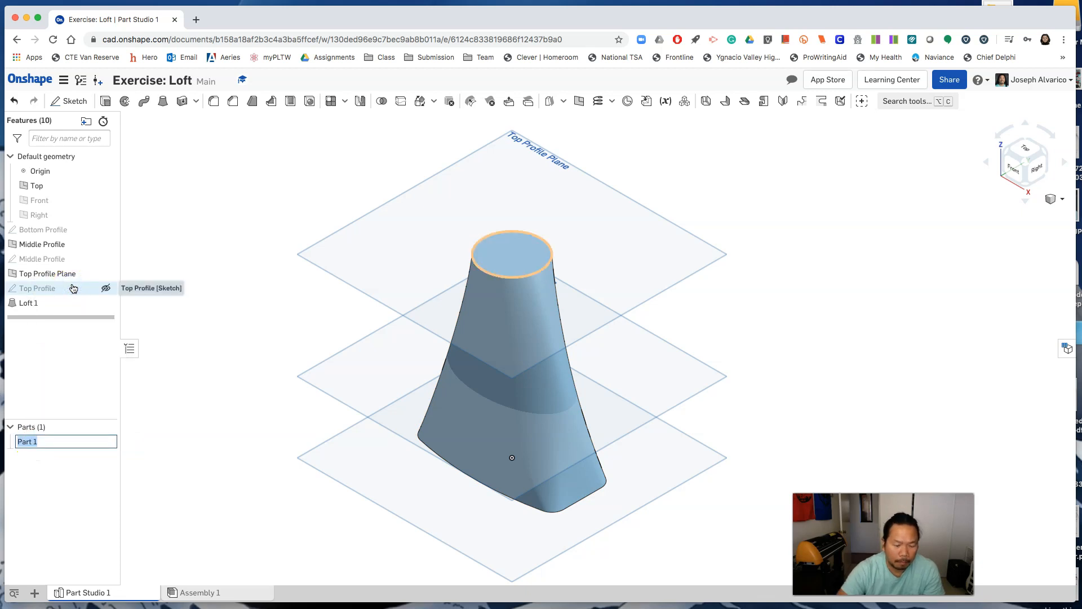
{"action": "type", "text": "Bottle"}
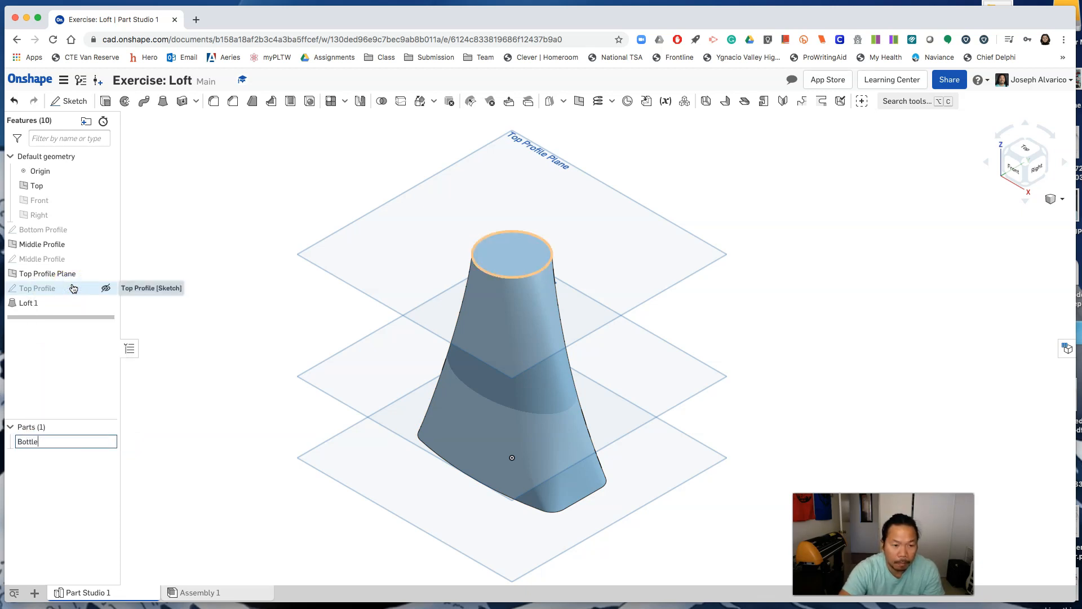
{"action": "key", "text": "Return"}
- Assign HDPE (High-Density Polyethylene) from the Onshape Material Library to the Bottle part
{"action": "right_click", "coordinate": [66, 440]}
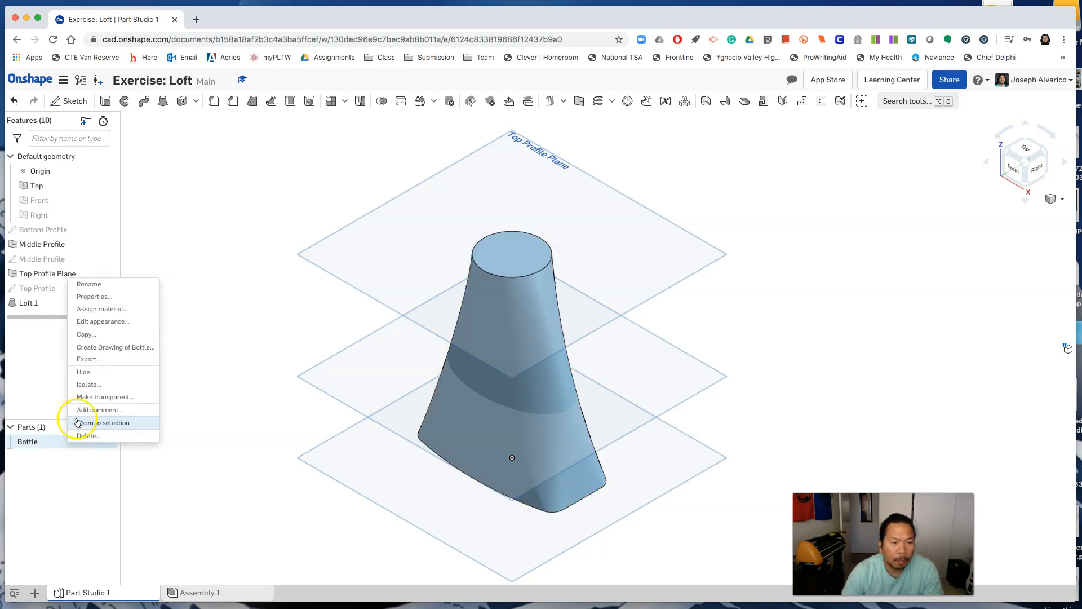
{"action": "left_click", "coordinate": [118, 310]}
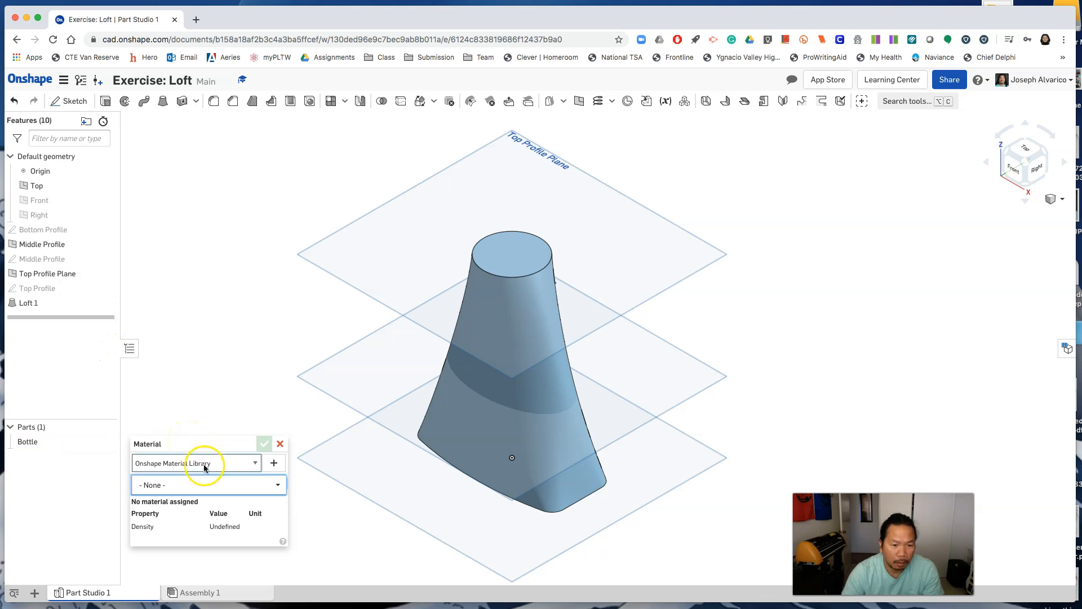
{"action": "left_click", "coordinate": [217, 486]}
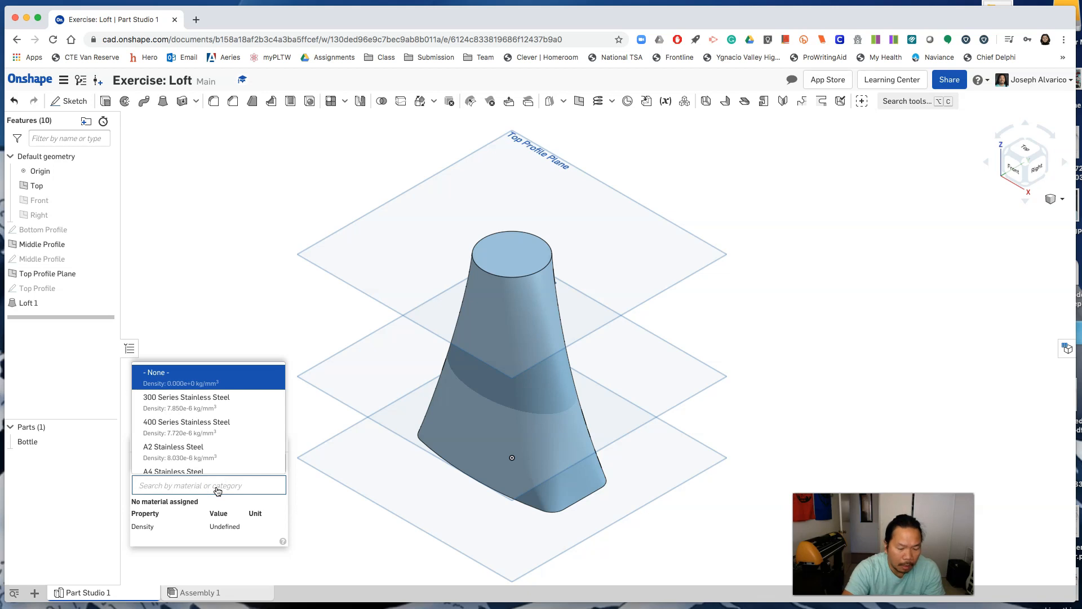
{"action": "type", "text": "hdpe"}
{"action": "left_click", "coordinate": [226, 510]}
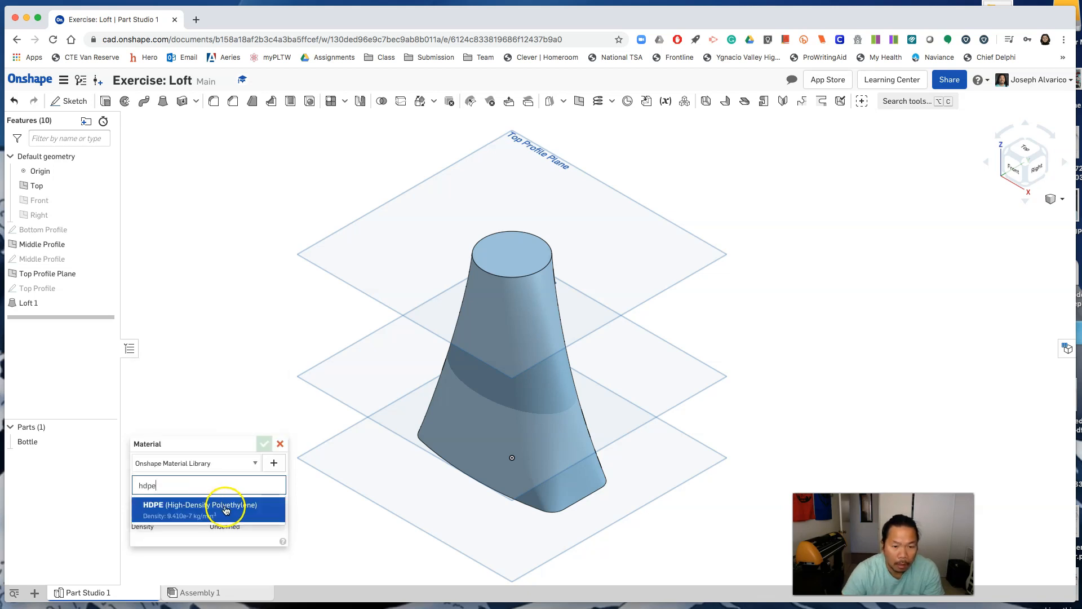
{"action": "left_click", "coordinate": [228, 417]}
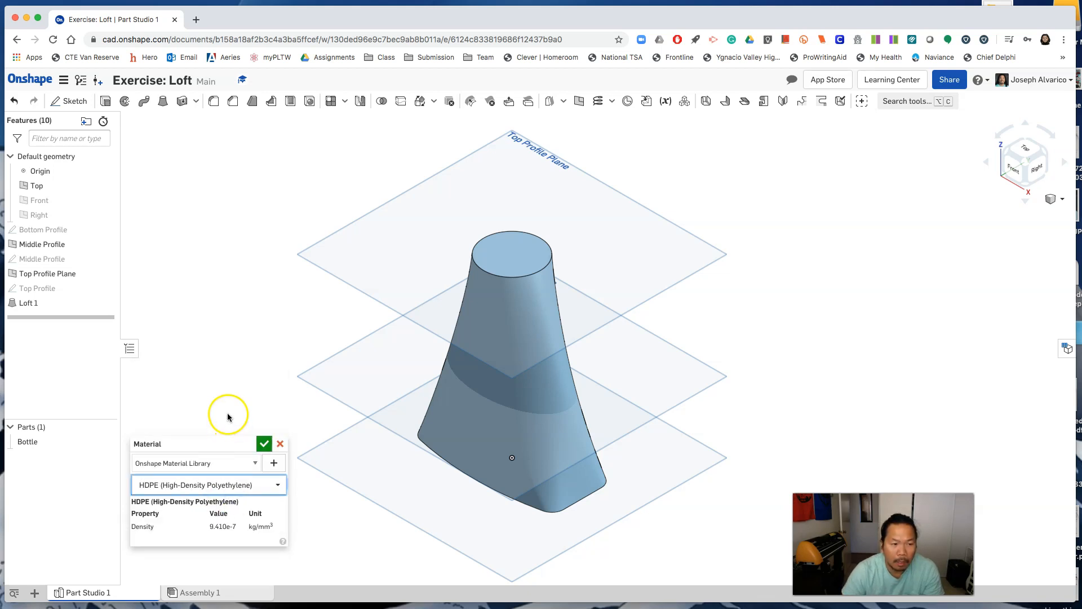
{"action": "left_click", "coordinate": [264, 445]}
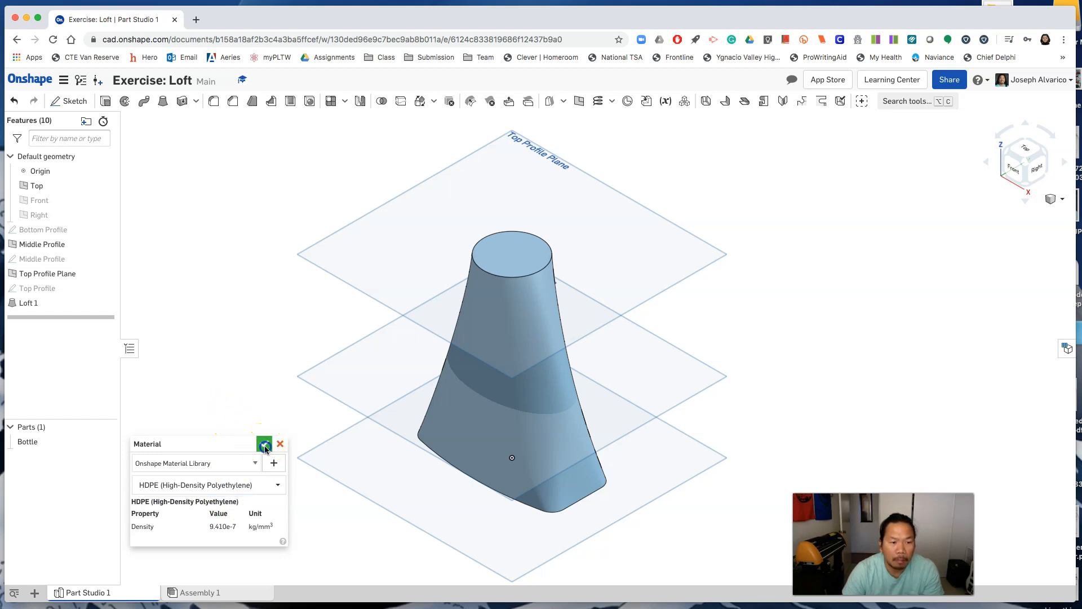
- Examine the Bottle part's mass properties, including its mass, volume and center of mass
{"action": "left_click", "coordinate": [43, 443]}
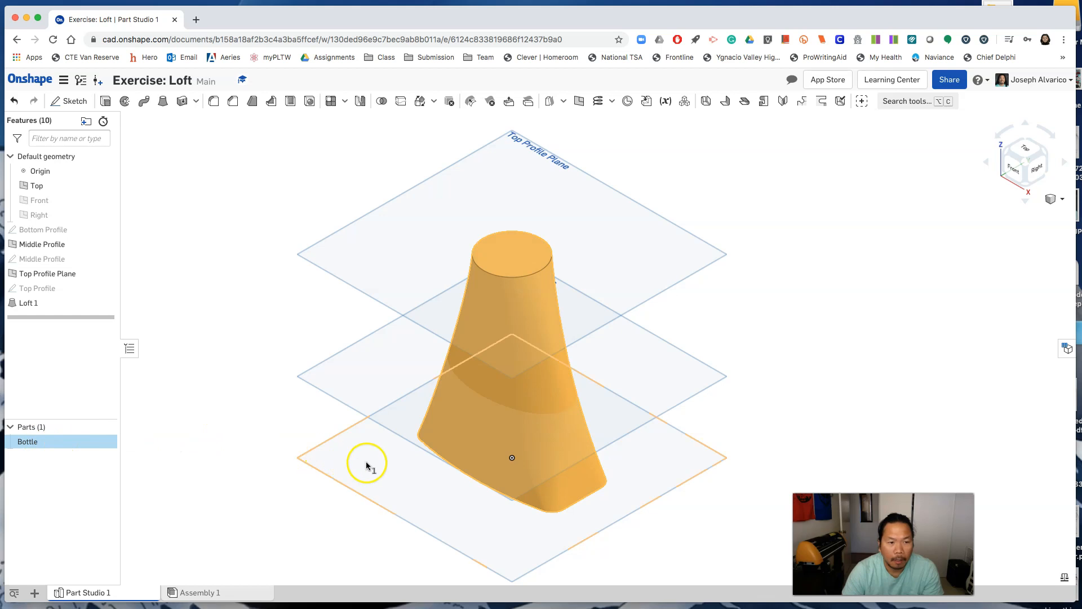
{"action": "left_click", "coordinate": [1064, 577]}
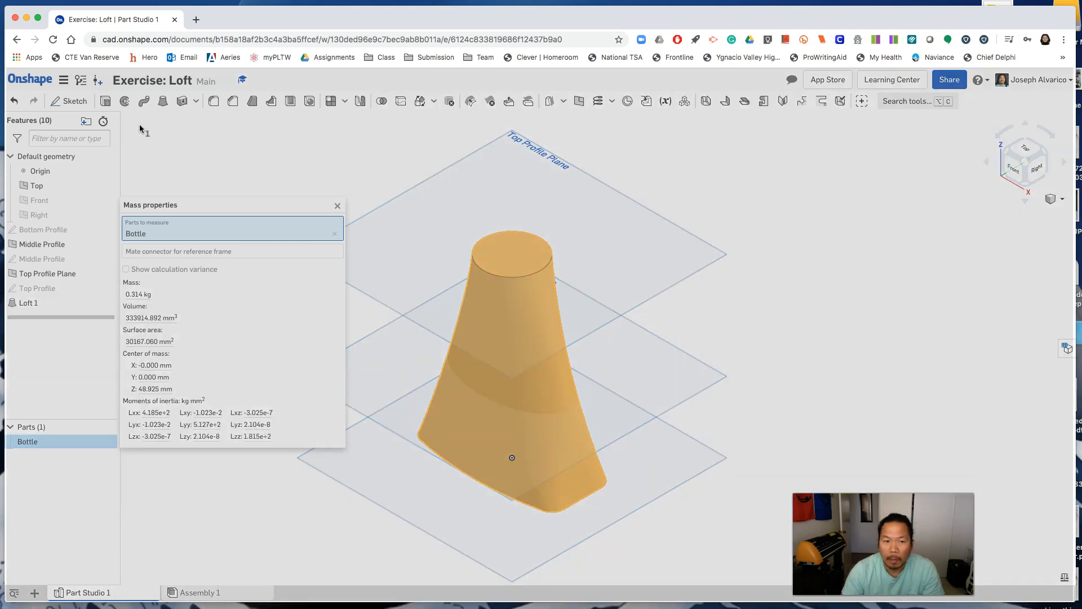
{"action": "left_click_drag", "start_coordinate": [1074, 604], "coordinate": [1077, 605]}
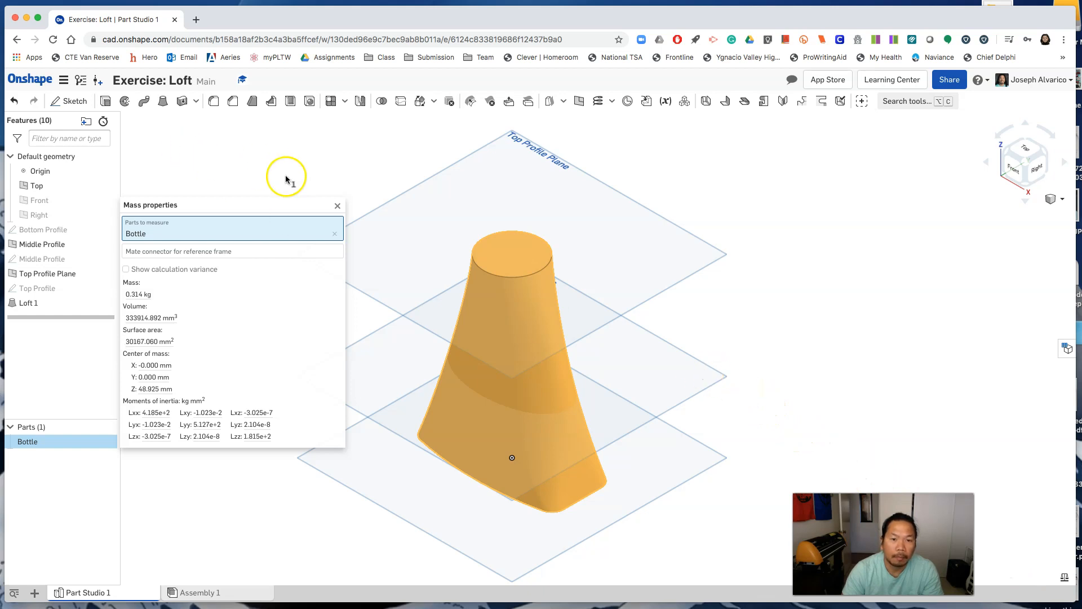
{"action": "left_click", "coordinate": [337, 206]}
{"action": "left_click", "coordinate": [145, 135]}
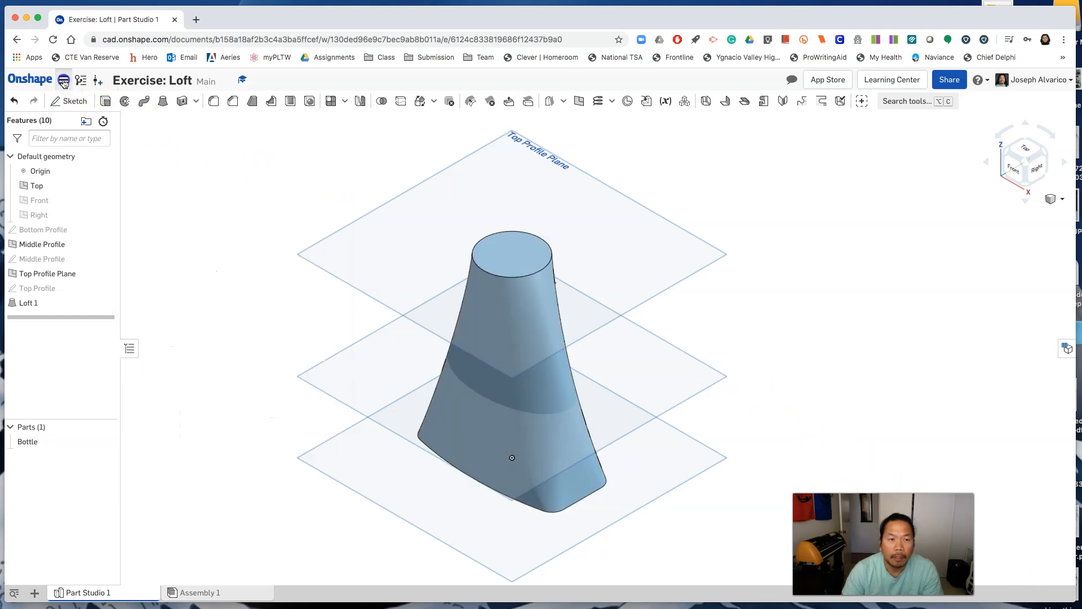
- Open the document's workspace settings
{"action": "left_click", "coordinate": [64, 82]}
{"action": "left_click", "coordinate": [93, 223]}
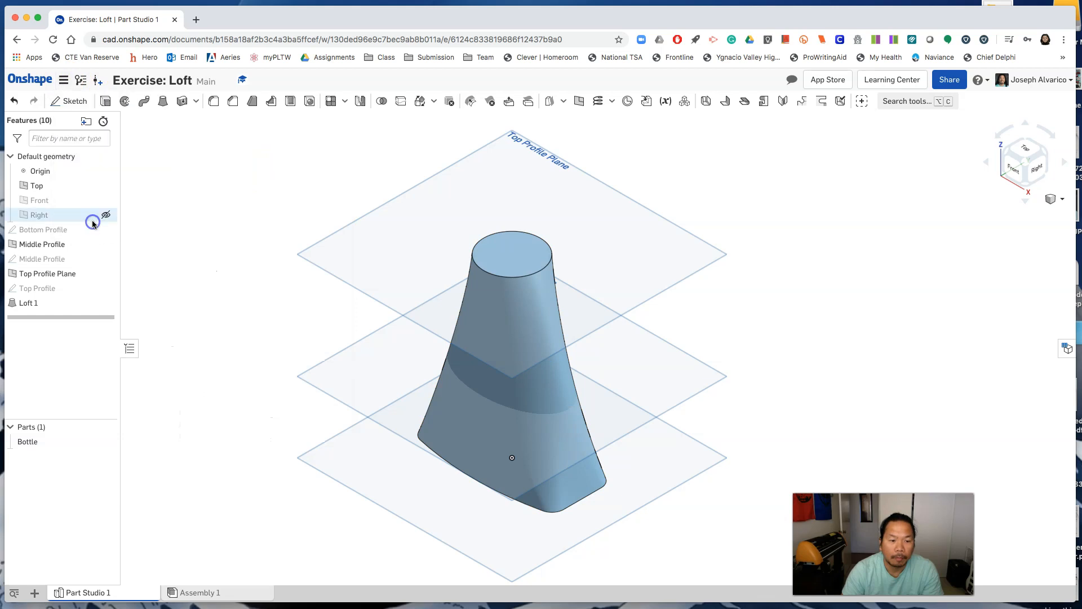